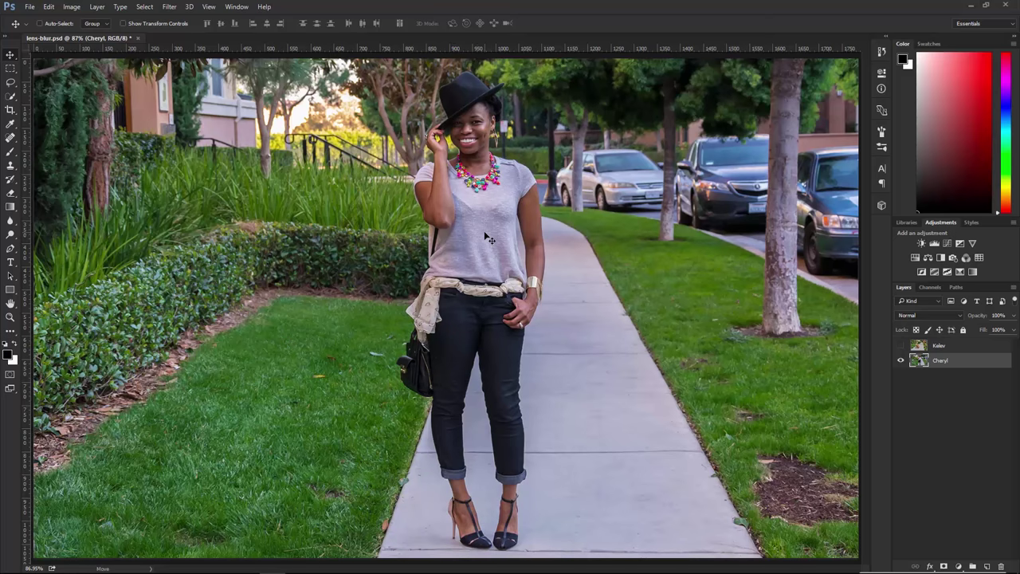
# Step: Select the whole standing woman, from hat to shoes, with the Quick Selection tool
pyautogui.click(16, 98)
pyautogui.click(64, 96)
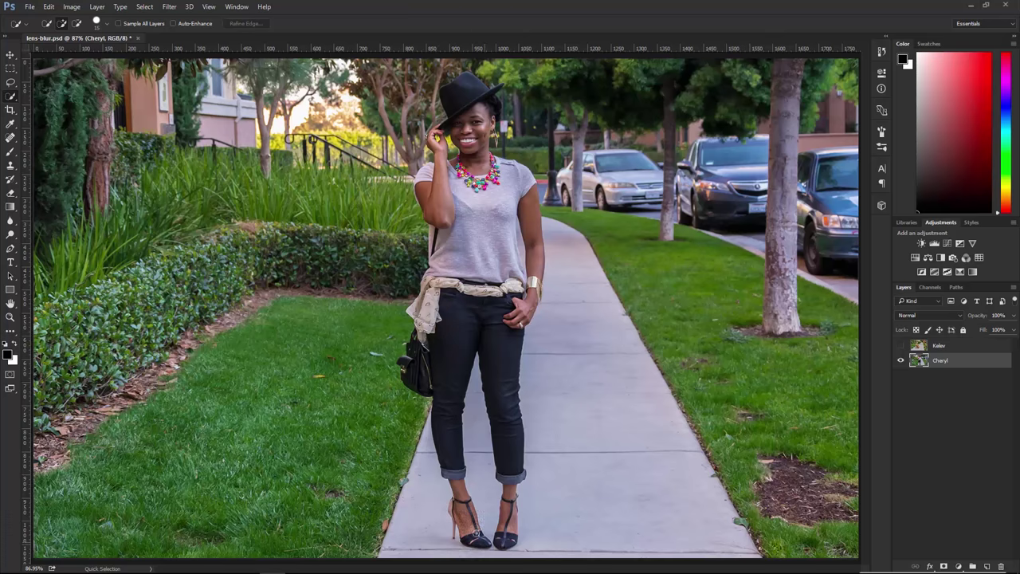
pyautogui.moveTo(502, 287); pyautogui.dragTo(478, 207)
pyautogui.moveTo(510, 464)
pyautogui.mouseDown()
pyautogui.moveTo(499, 358)
pyautogui.moveTo(531, 231)
pyautogui.mouseUp()
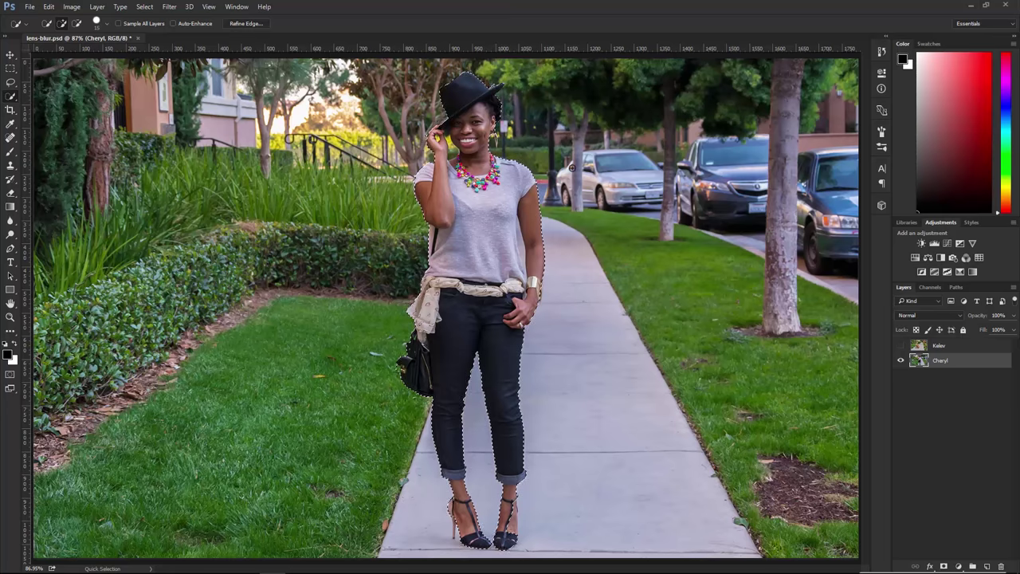
# Step: Show the selection as a Quick Mask and set up the Brush tool with a small tip for touching up details
pyautogui.press('alt')
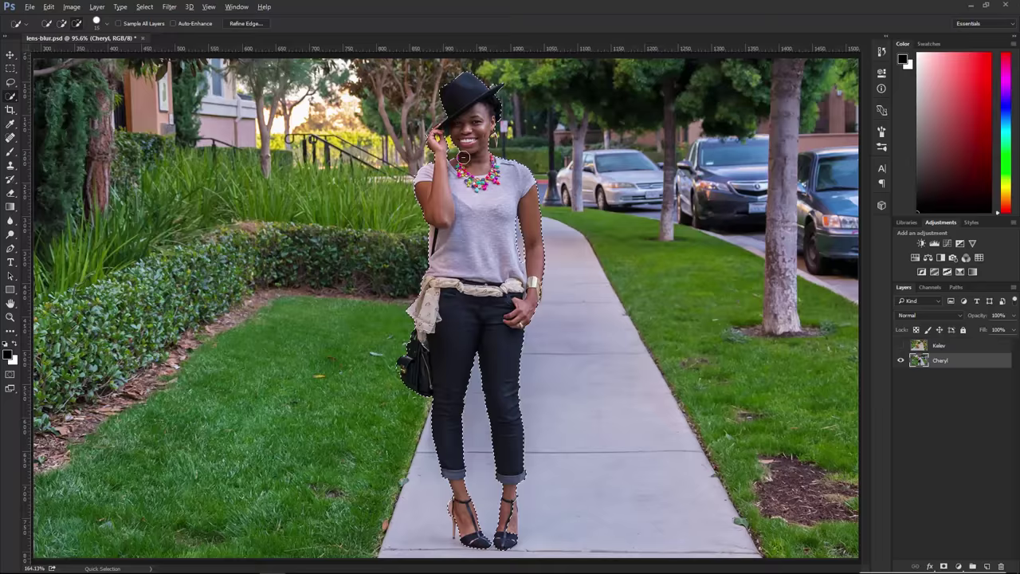
pyautogui.scroll(5, 436, 137)
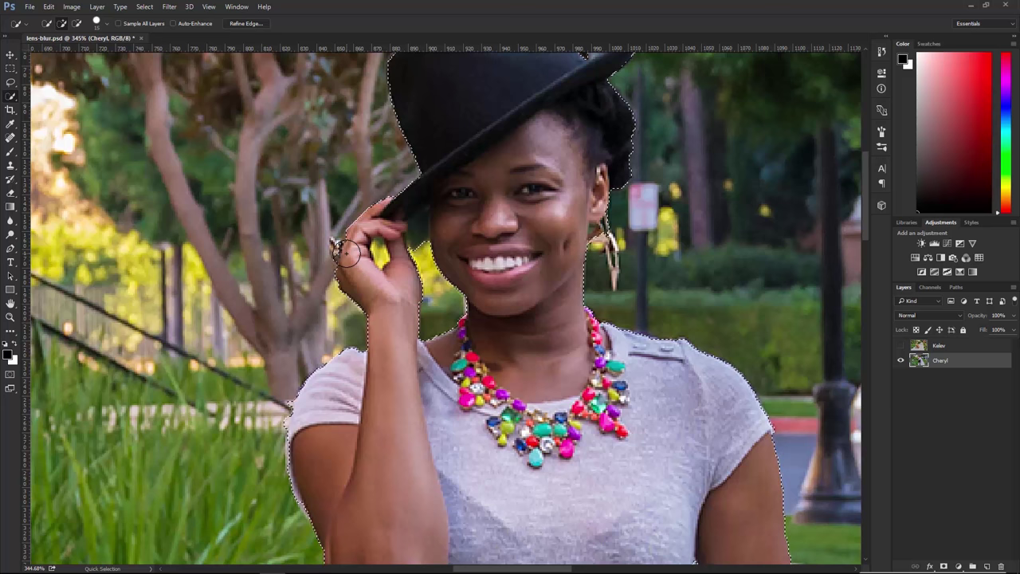
pyautogui.press('q')
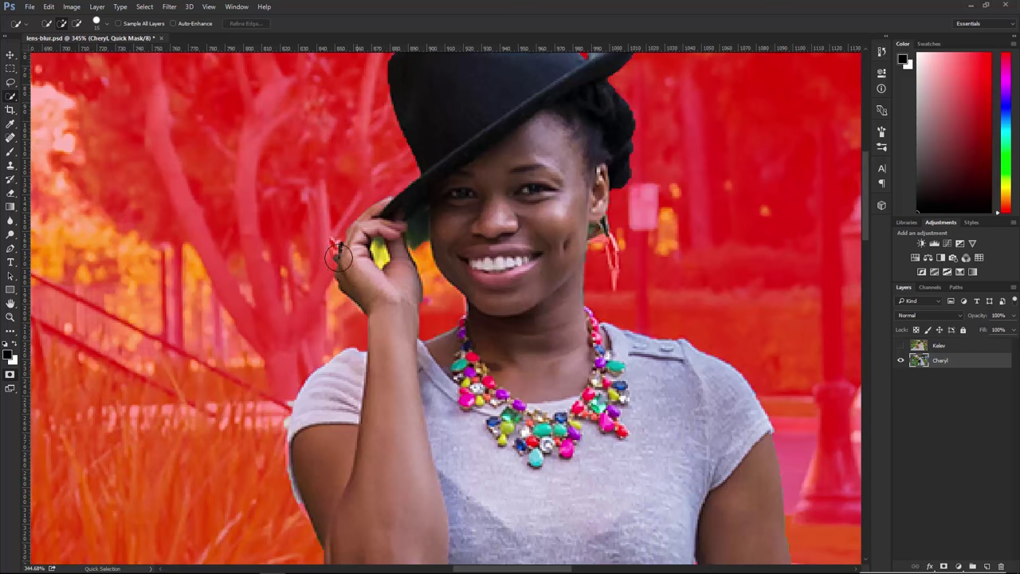
pyautogui.click(10, 152)
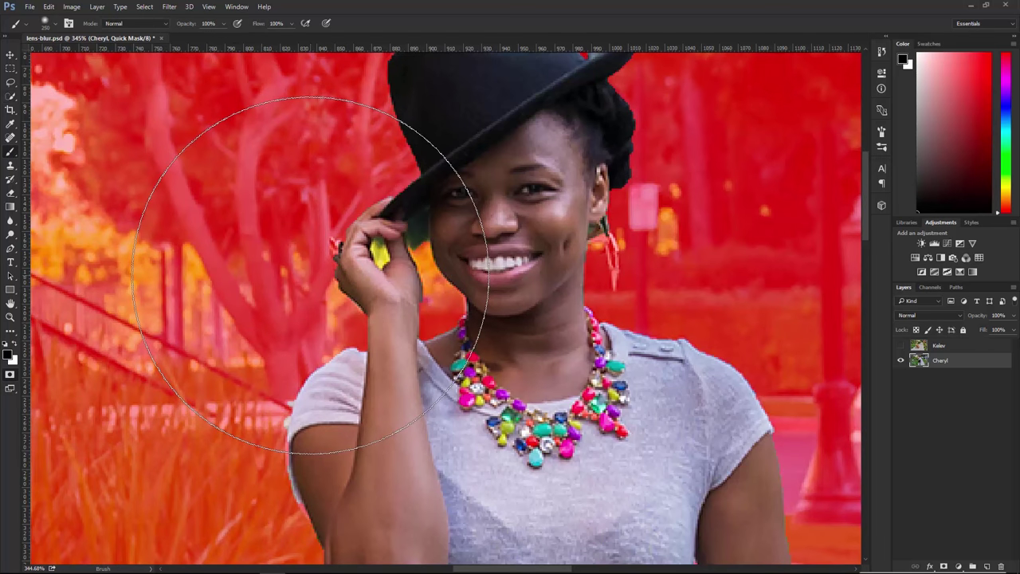
pyautogui.press('[')
pyautogui.press('[')
pyautogui.press('[')
pyautogui.press('[')
pyautogui.press('[')
pyautogui.press('[')
pyautogui.press('[')
pyautogui.press('[')
pyautogui.press('[')
pyautogui.press('[')
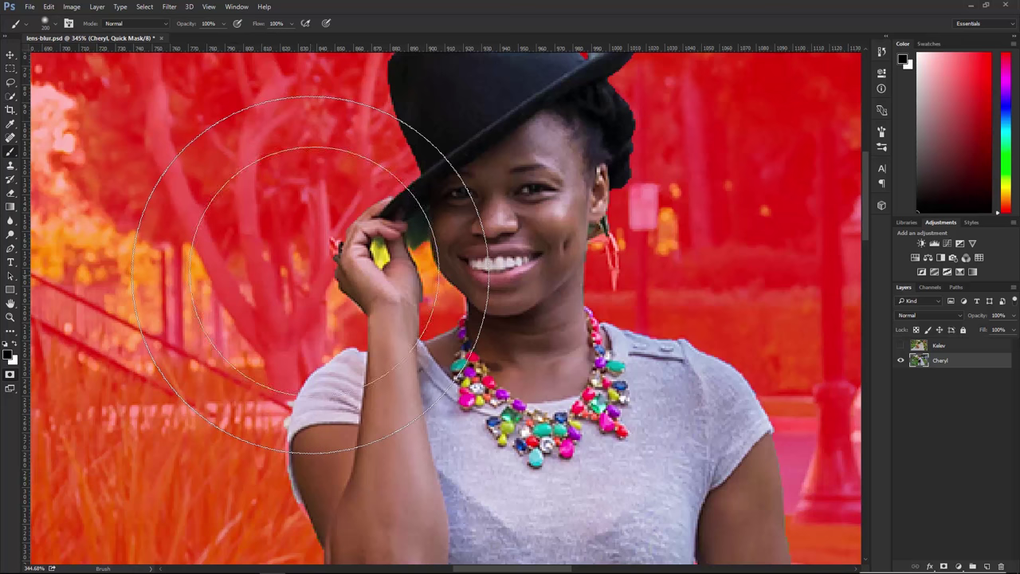
pyautogui.press('[')
pyautogui.press('[')
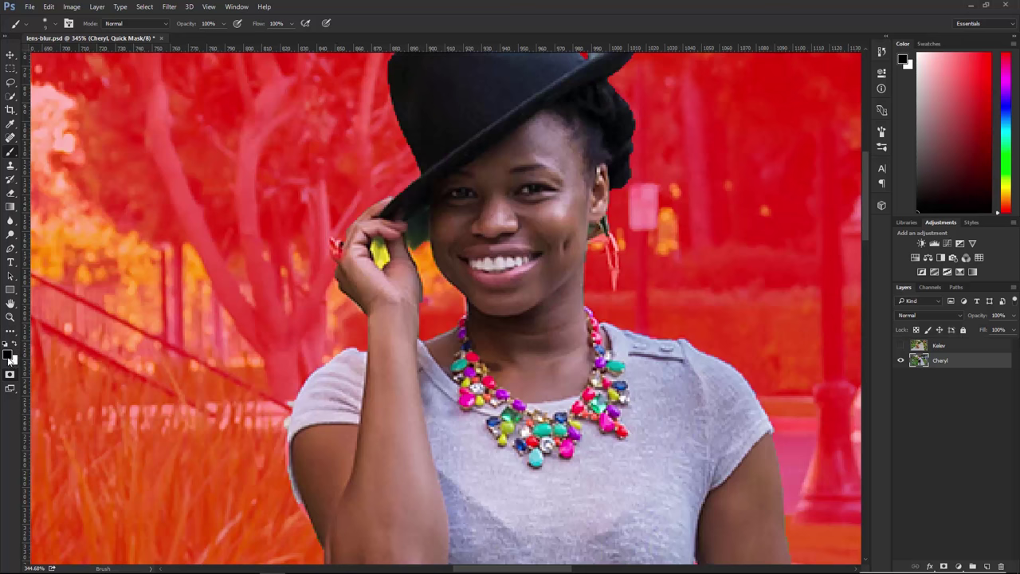
# Step: Paint the ring on the woman's raised hand into the selection in white
pyautogui.moveTo(347, 250); pyautogui.dragTo(351, 266)
pyautogui.press('x')
pyautogui.moveTo(338, 252)
pyautogui.mouseDown()
pyautogui.moveTo(331, 243)
pyautogui.moveTo(340, 257)
pyautogui.mouseUp()
# Step: Mask out the background patches above the hat brim and between the raised hand and the face in black
pyautogui.moveTo(597, 180); pyautogui.dragTo(550, 270)
pyautogui.press('x')
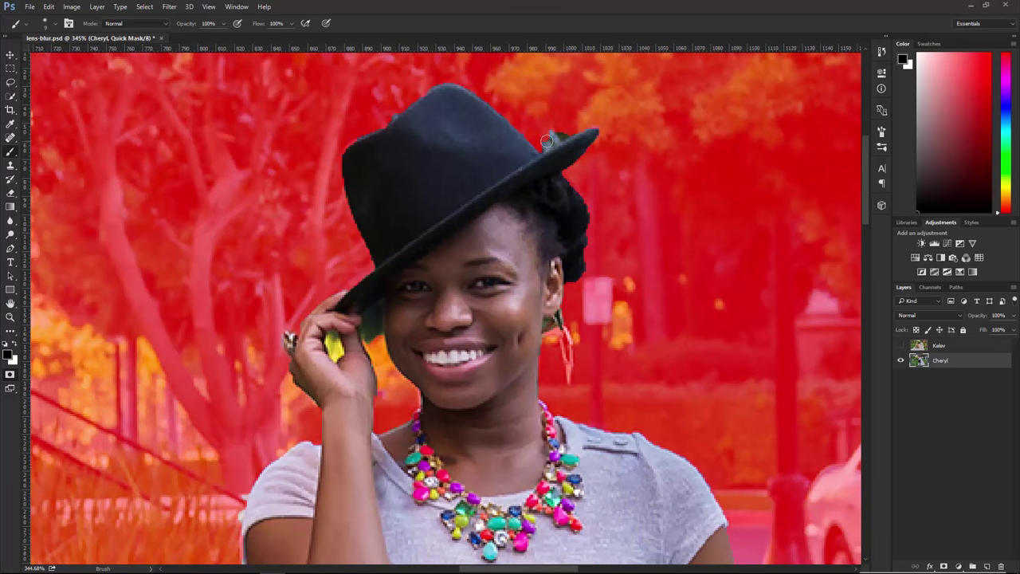
pyautogui.moveTo(544, 145)
pyautogui.mouseDown()
pyautogui.moveTo(578, 122)
pyautogui.moveTo(552, 132)
pyautogui.moveTo(542, 157)
pyautogui.mouseUp()
pyautogui.press('x')
pyautogui.moveTo(575, 277); pyautogui.dragTo(502, 156)
pyautogui.press('x')
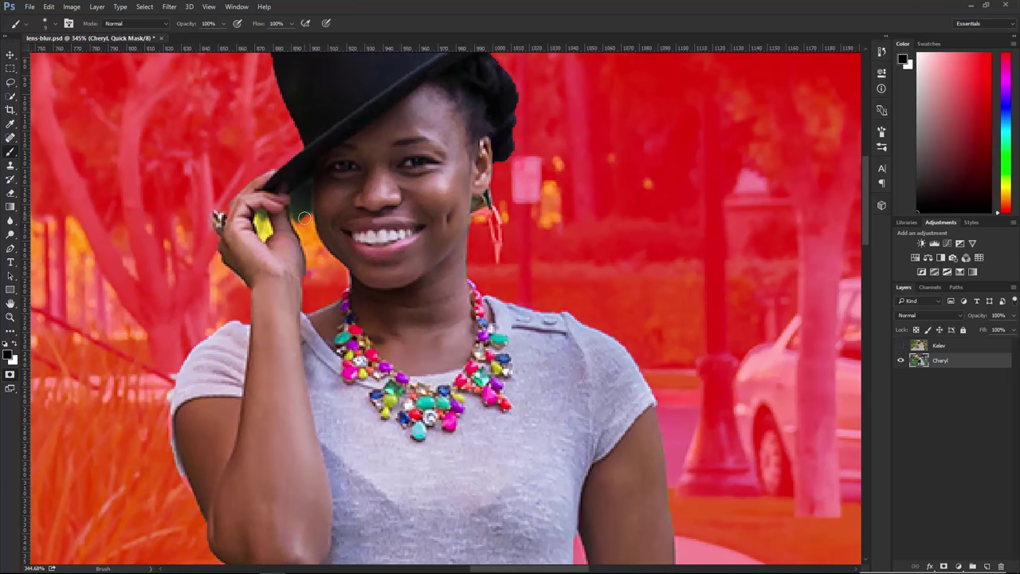
pyautogui.moveTo(301, 200); pyautogui.dragTo(296, 210)
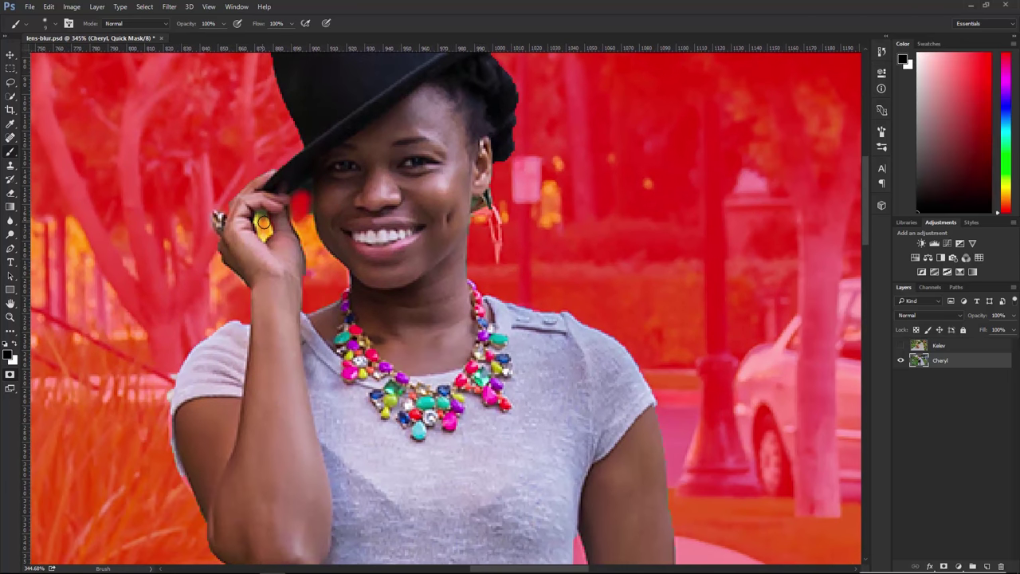
# Step: Clean up the mask in the gap between shirt and lowered arm and along the gold bracelet's outer edge
pyautogui.scroll(-10, 389, 290)
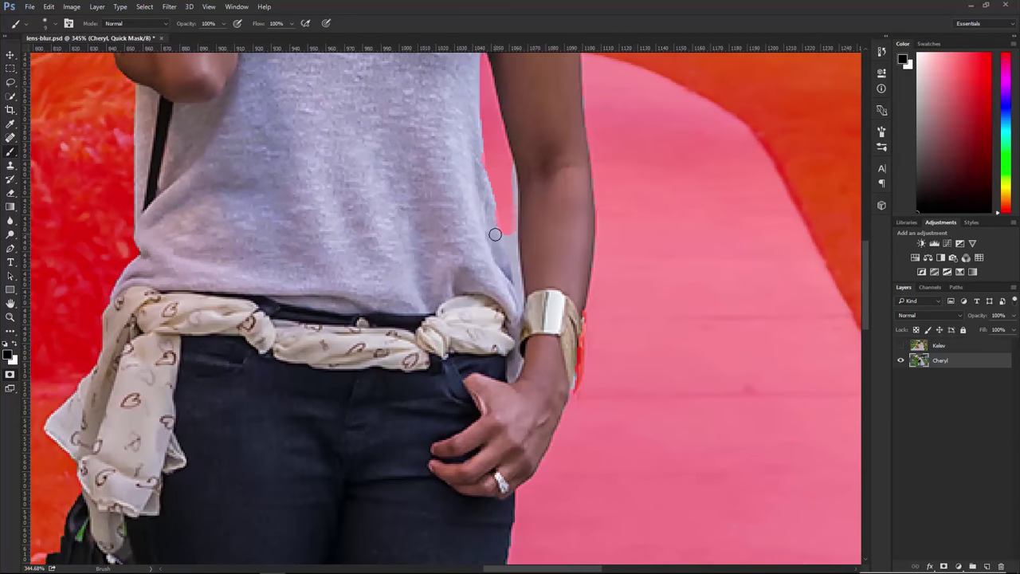
pyautogui.moveTo(495, 234)
pyautogui.mouseDown()
pyautogui.moveTo(499, 197)
pyautogui.moveTo(514, 222)
pyautogui.moveTo(506, 166)
pyautogui.moveTo(528, 194)
pyautogui.mouseUp()
pyautogui.press('x')
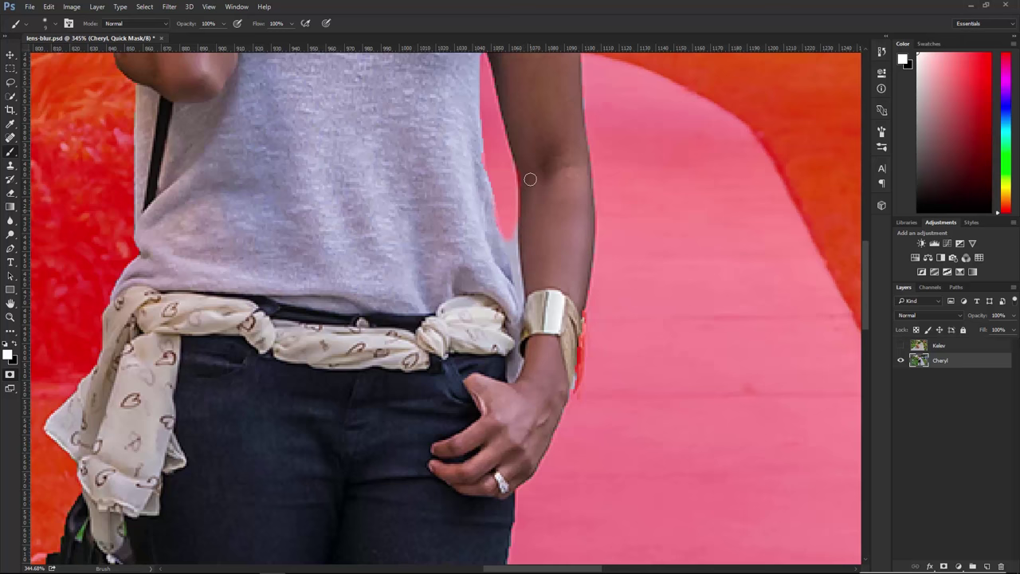
pyautogui.press('x')
pyautogui.moveTo(578, 334)
pyautogui.mouseDown()
pyautogui.moveTo(574, 383)
pyautogui.moveTo(514, 414)
pyautogui.moveTo(561, 397)
pyautogui.moveTo(578, 364)
pyautogui.mouseUp()
pyautogui.press('x')
# Step: Paint the missing heel and the uncovered part of the other shoe into the selection, and return from Quick Mask to the selection outline
pyautogui.scroll(-10, 577, 365)
pyautogui.hscroll(-3, 577, 365)
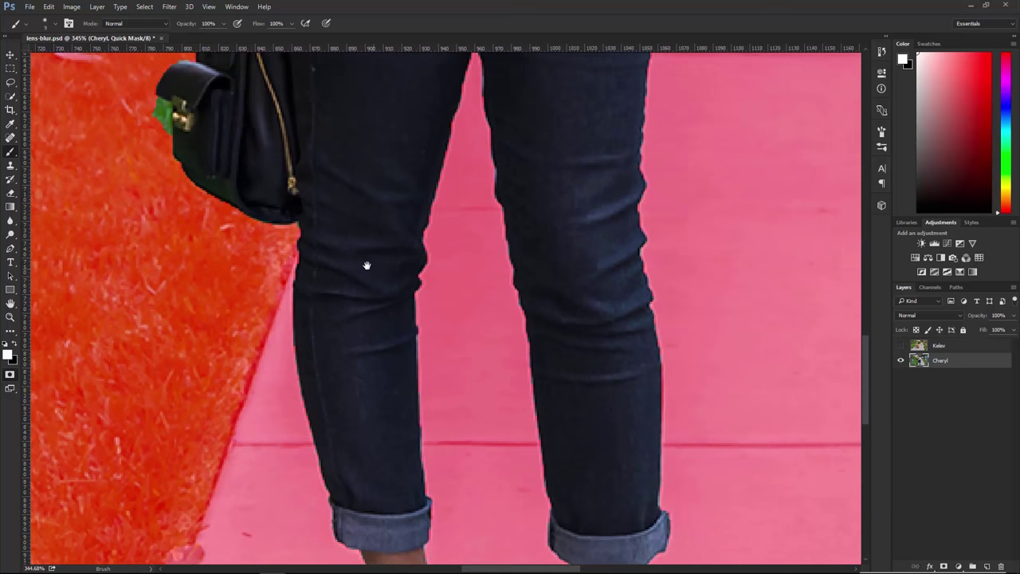
pyautogui.press('x')
pyautogui.scroll(-6, 172, 128)
pyautogui.hscroll(3, 172, 128)
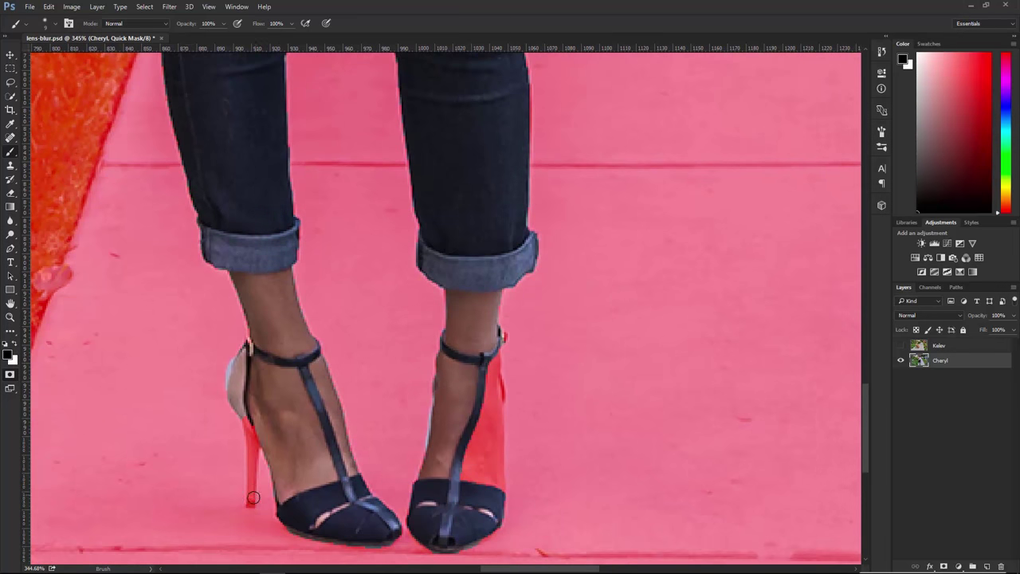
pyautogui.press('x')
pyautogui.moveTo(250, 480); pyautogui.dragTo(253, 416)
pyautogui.moveTo(439, 488)
pyautogui.mouseDown()
pyautogui.moveTo(498, 462)
pyautogui.moveTo(483, 373)
pyautogui.moveTo(482, 407)
pyautogui.mouseUp()
pyautogui.moveTo(265, 415); pyautogui.dragTo(250, 503)
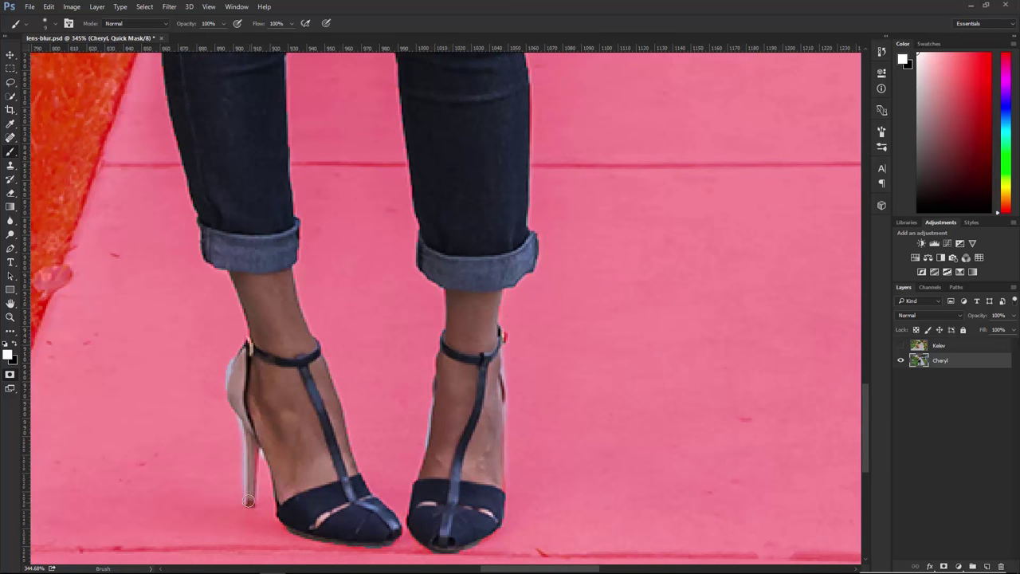
pyautogui.press('q')
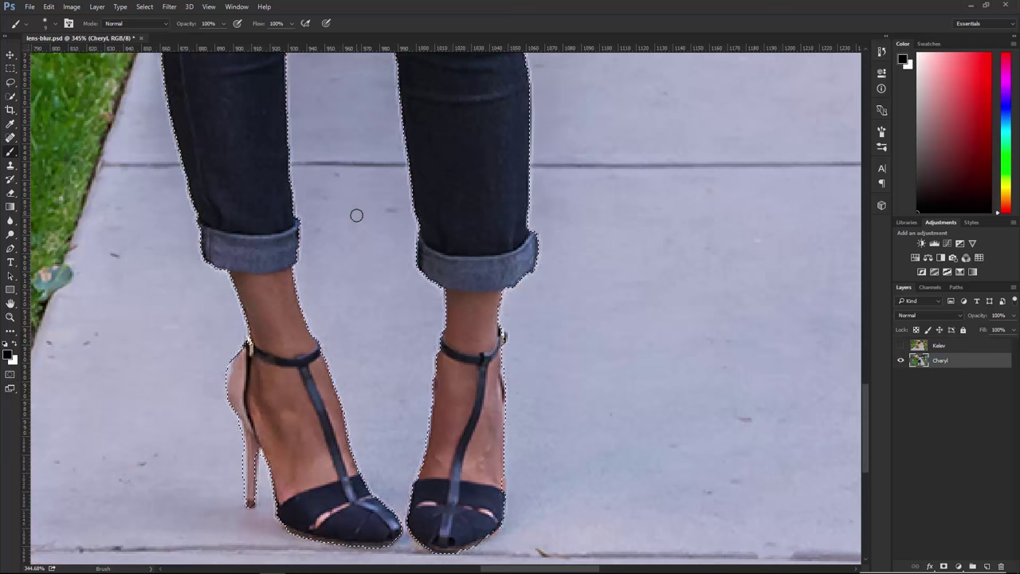
# Step: Refine the selection's edge with a slight Smooth amount and output the result as a selection
pyautogui.scroll(-1, 358, 184)
pyautogui.scroll(-3, 358, 184)
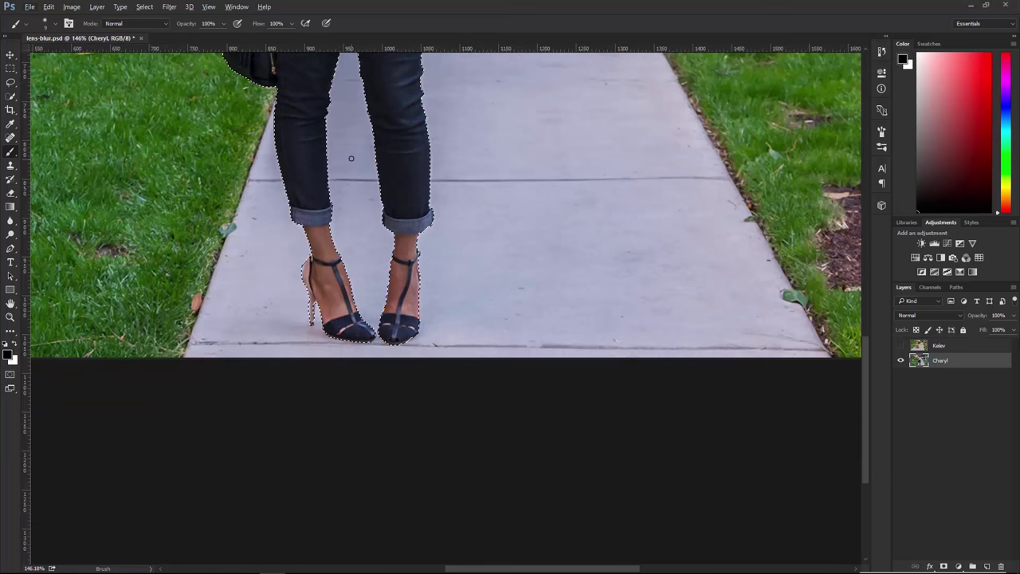
pyautogui.scroll(10, 328, 331)
pyautogui.press('w')
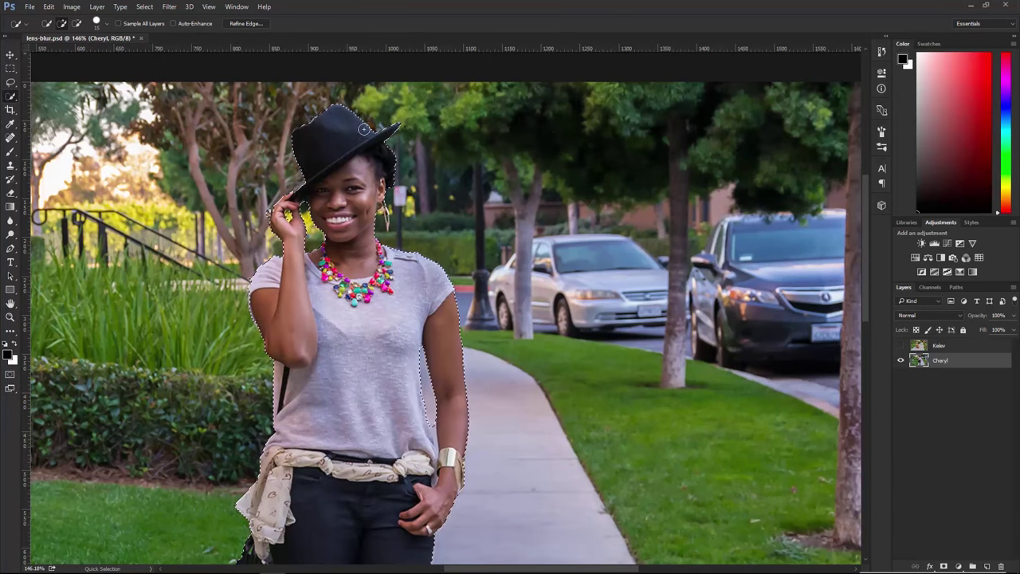
pyautogui.click(251, 25)
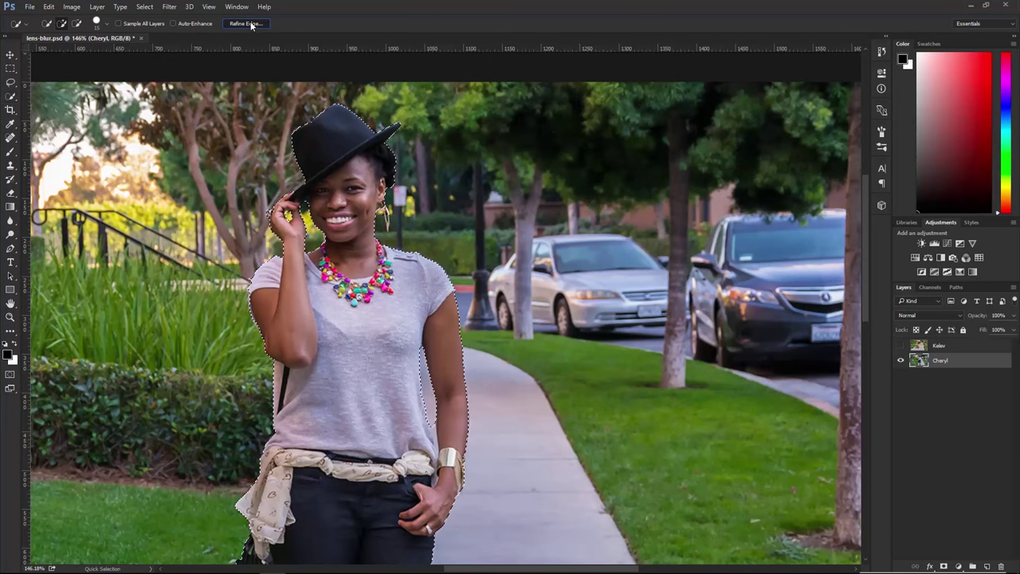
pyautogui.moveTo(708, 83); pyautogui.dragTo(617, 108)
pyautogui.moveTo(623, 216); pyautogui.dragTo(627, 216)
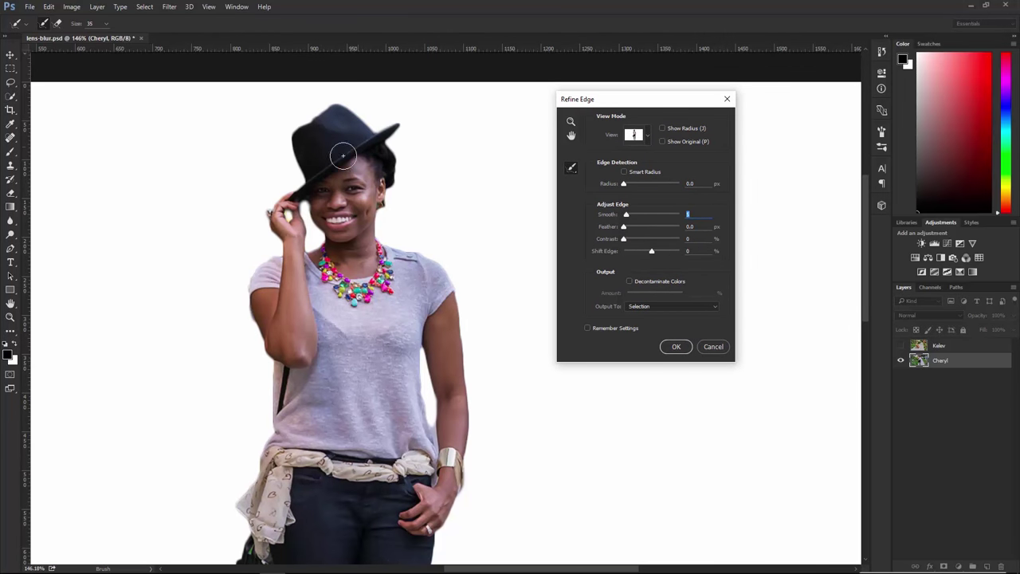
pyautogui.click(676, 346)
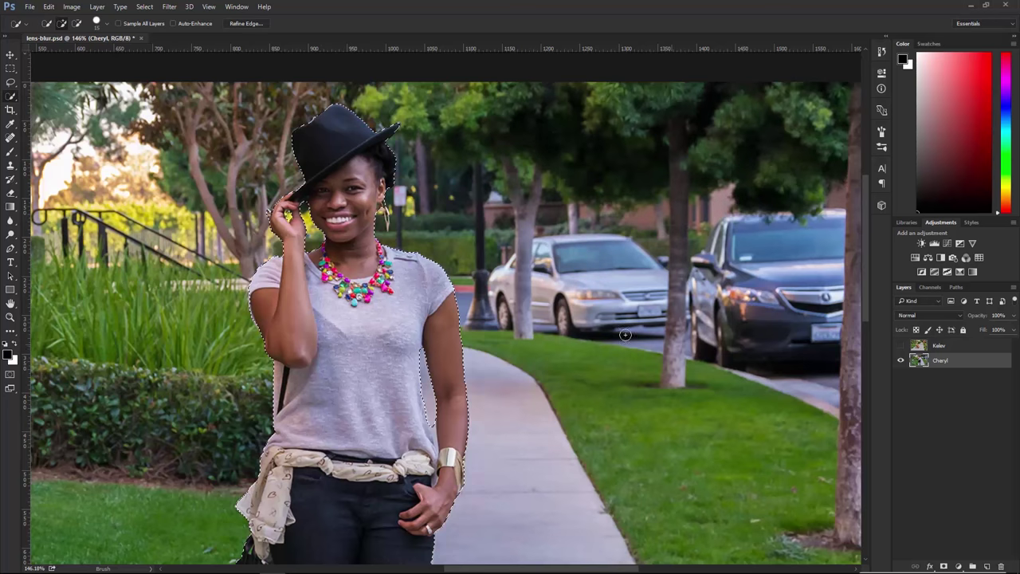
# Step: Add a black (000000) Solid Color fill layer masked to the selected woman, and hide that layer
pyautogui.scroll(-5, 402, 349)
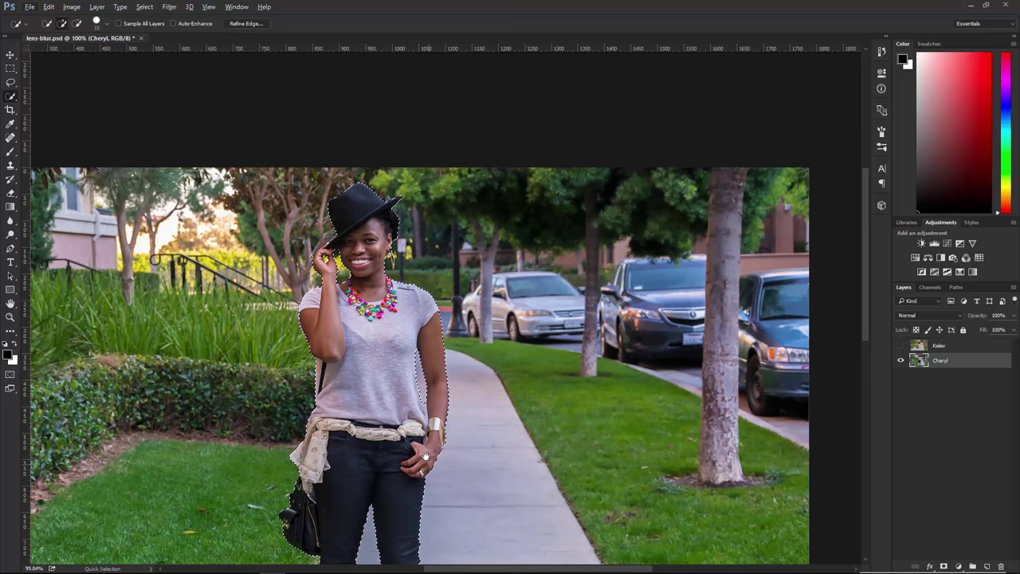
pyautogui.moveTo(321, 442)
pyautogui.mouseDown()
pyautogui.moveTo(357, 306)
pyautogui.moveTo(339, 318)
pyautogui.mouseUp()
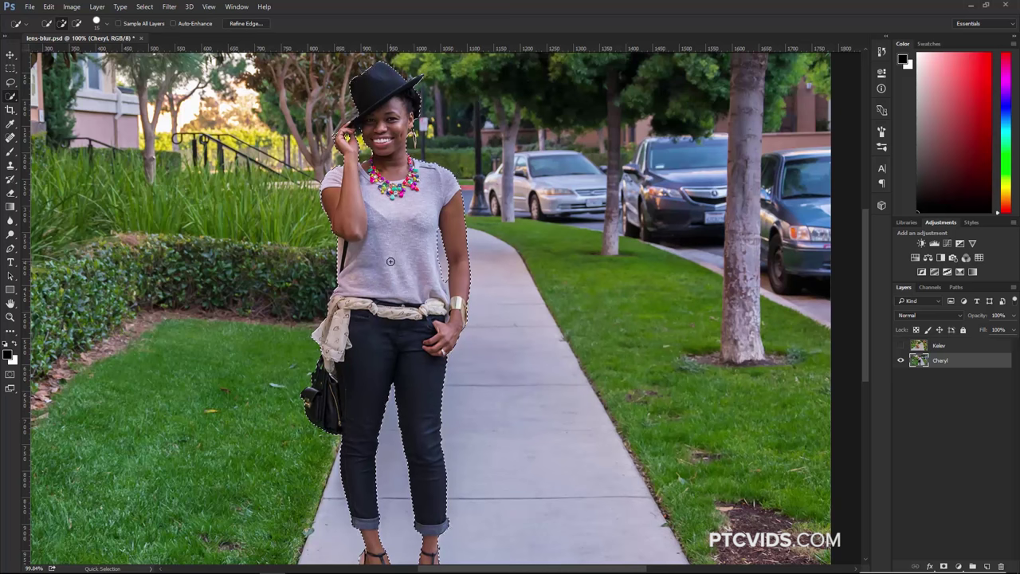
pyautogui.click(959, 567)
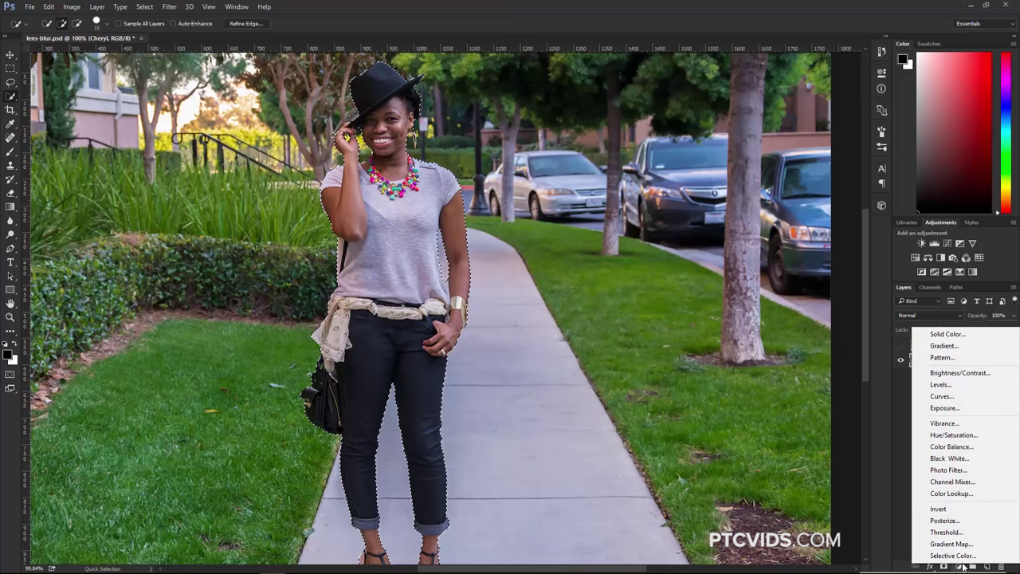
pyautogui.click(960, 334)
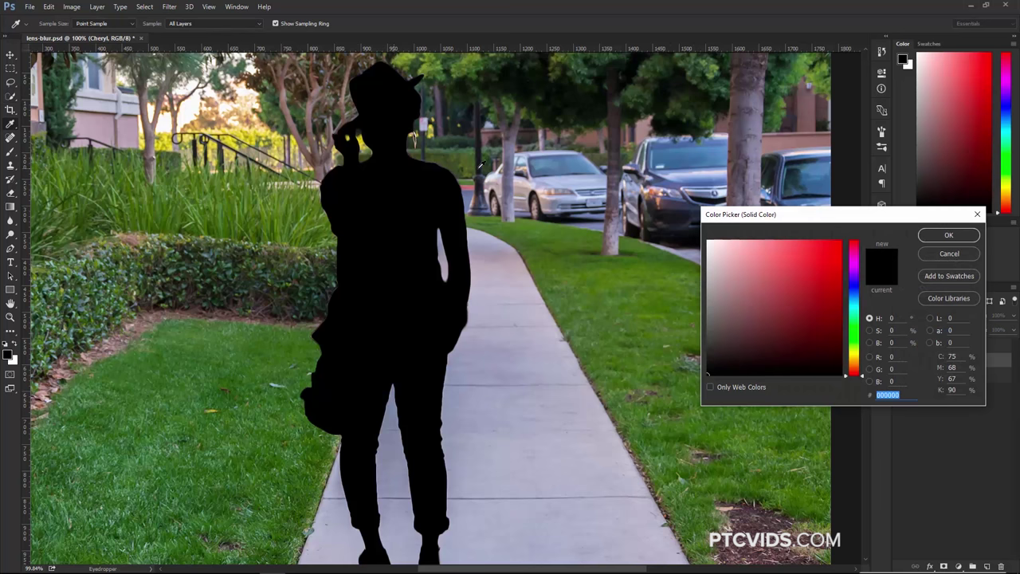
pyautogui.click(948, 235)
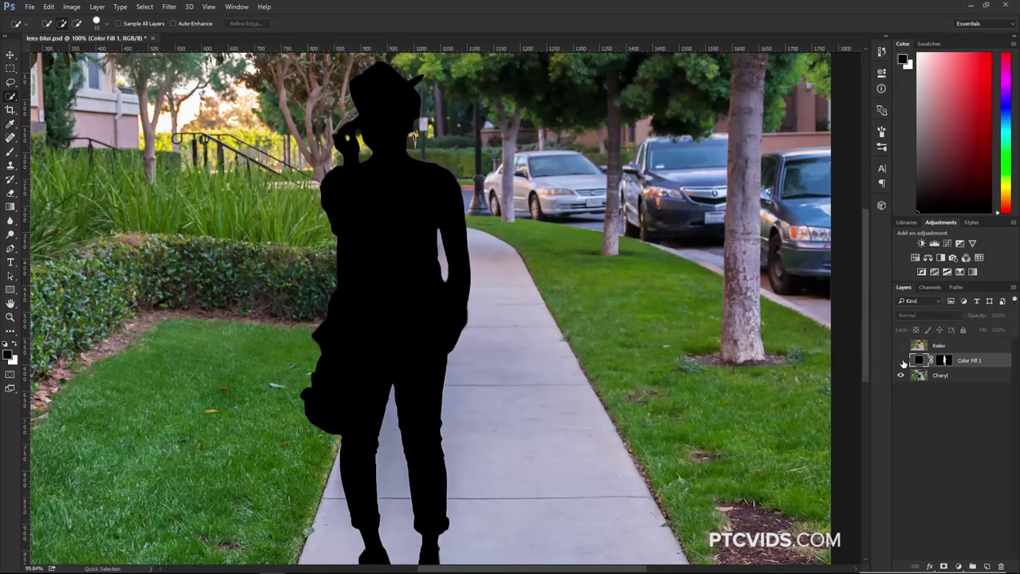
pyautogui.click(901, 361)
pyautogui.hotkey('ctrl', '0')
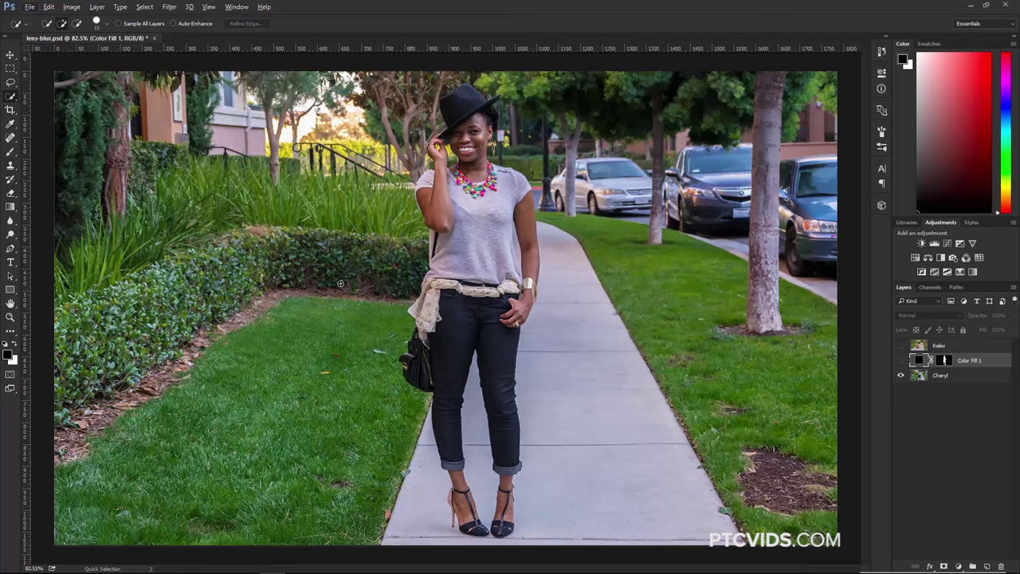
# Step: Add a Gradient Fill layer above the black fill, resetting the gradient presets to the defaults and choosing the Black, White preset
pyautogui.click(960, 566)
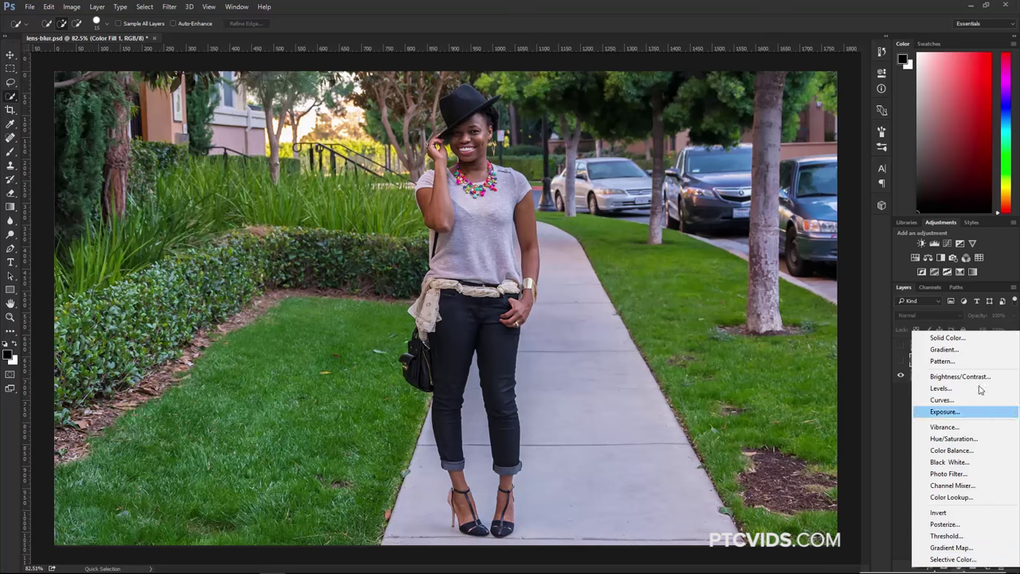
pyautogui.click(965, 350)
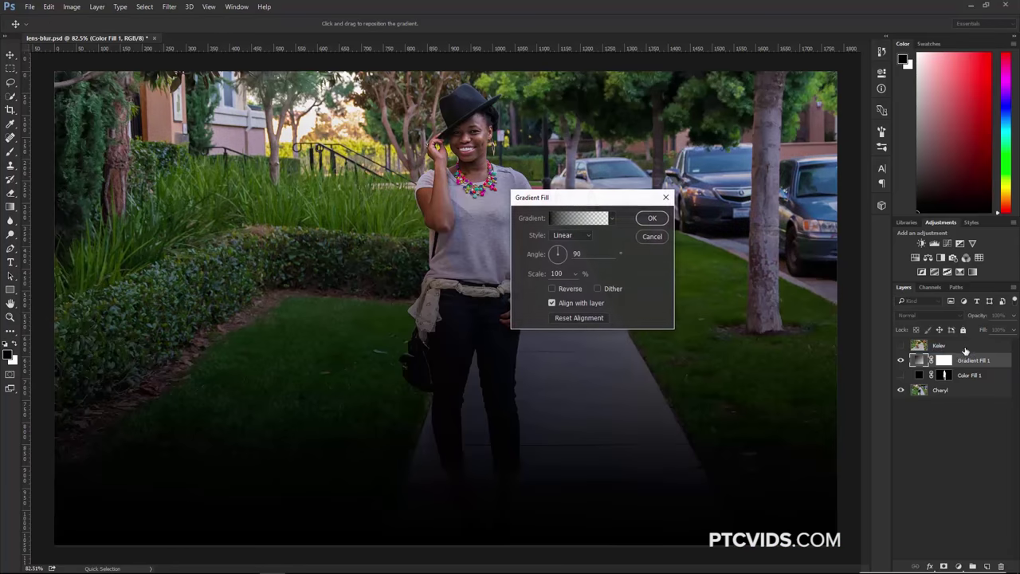
pyautogui.click(611, 219)
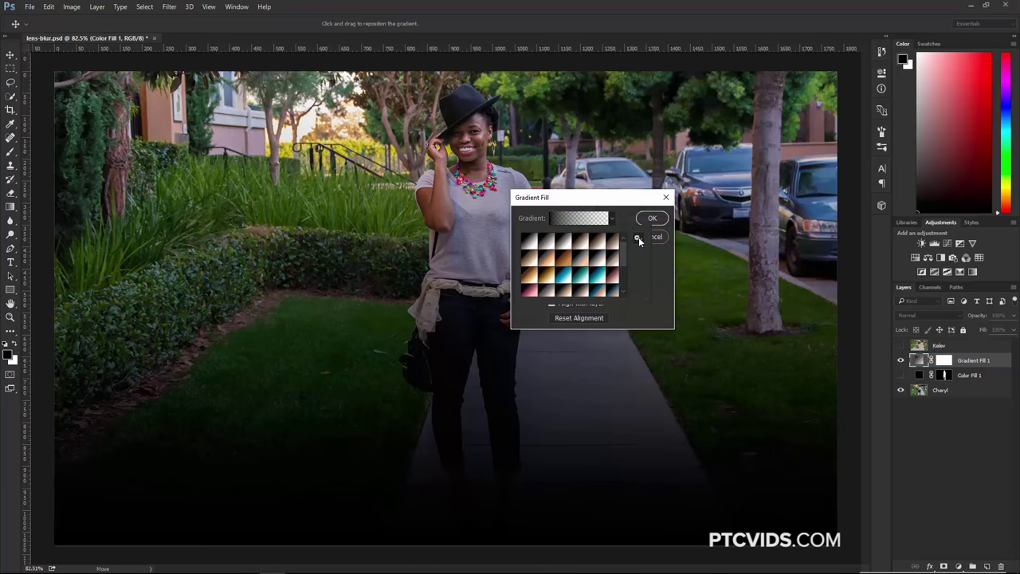
pyautogui.click(638, 238)
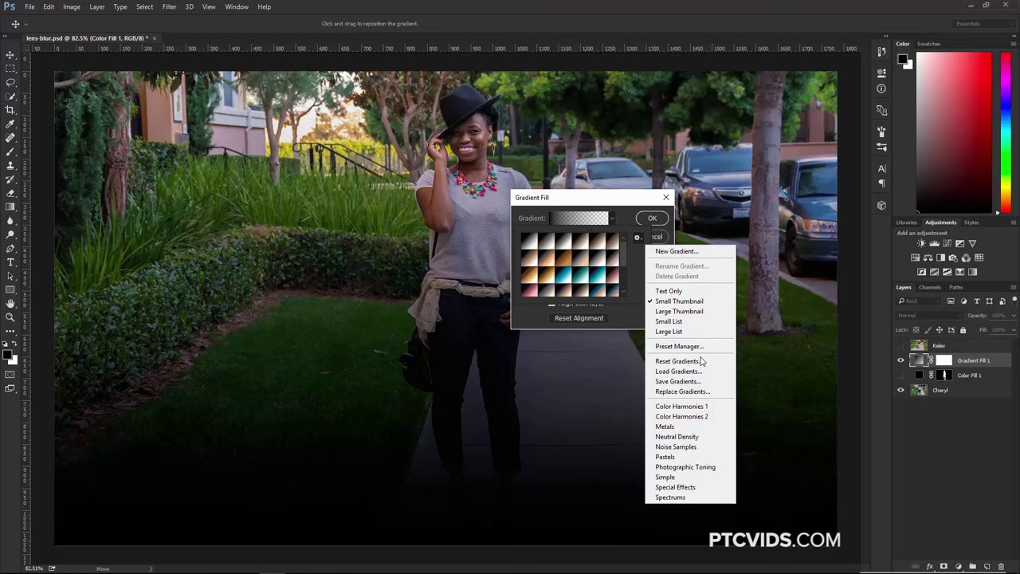
pyautogui.click(670, 363)
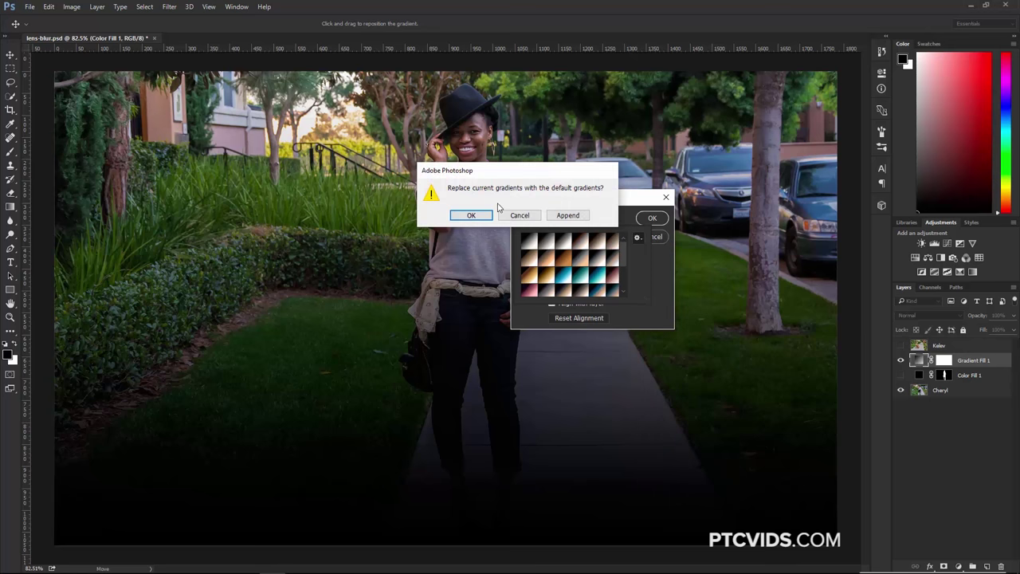
pyautogui.click(470, 218)
pyautogui.click(562, 244)
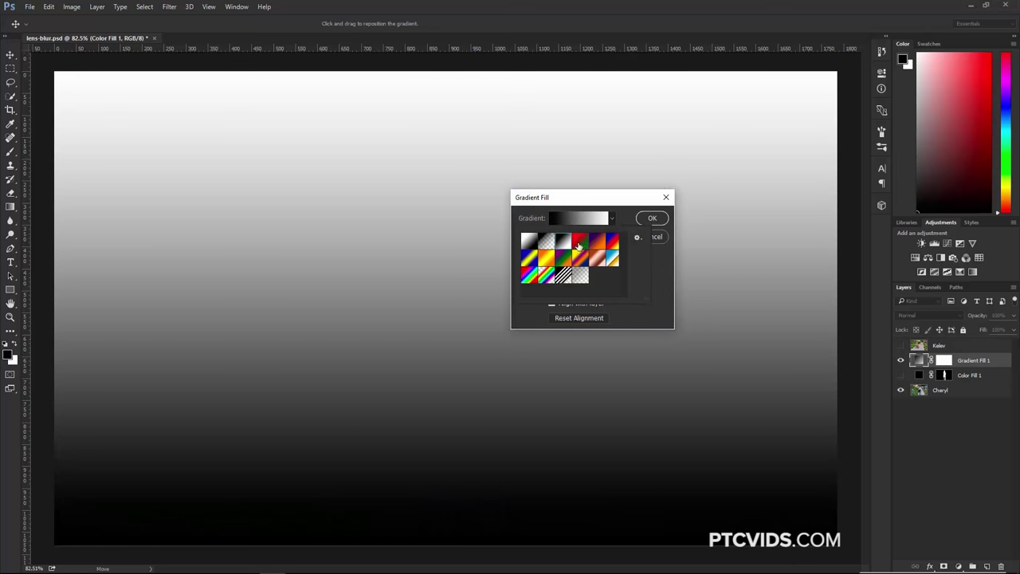
pyautogui.click(629, 212)
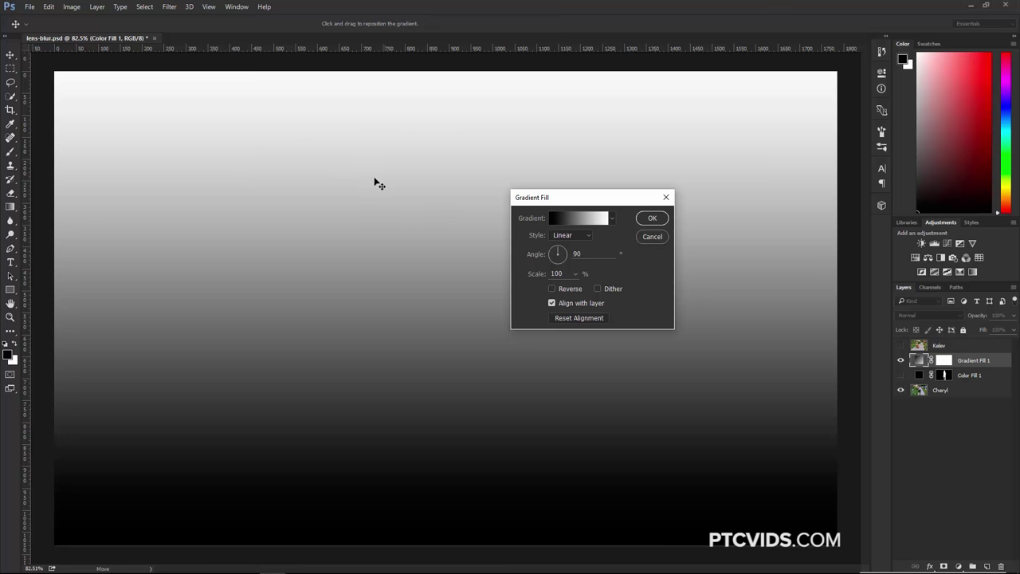
# Step: Move the gradient's white color stop to location 81% and apply the gradient fill
pyautogui.click(589, 223)
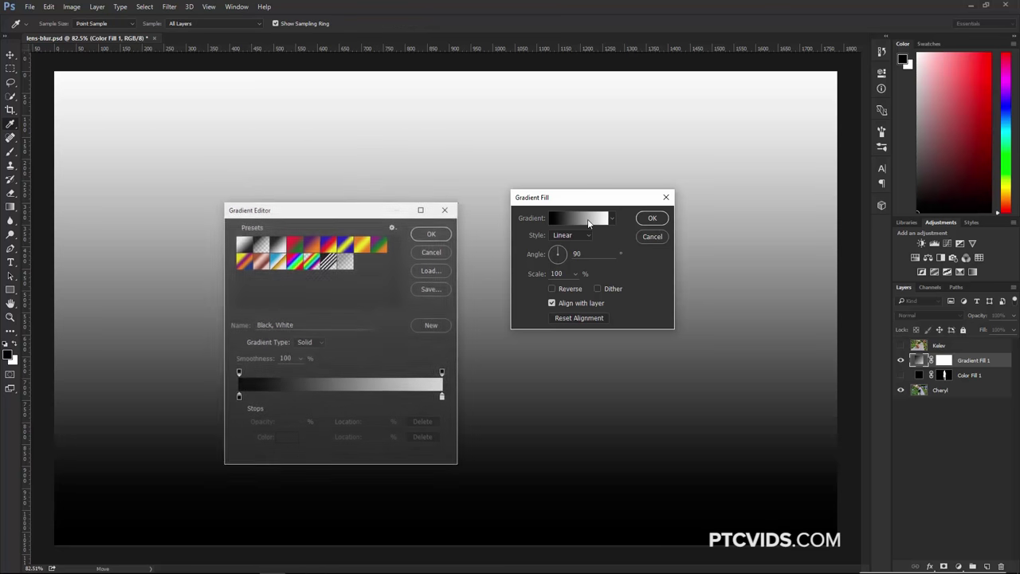
pyautogui.moveTo(443, 399); pyautogui.dragTo(422, 400)
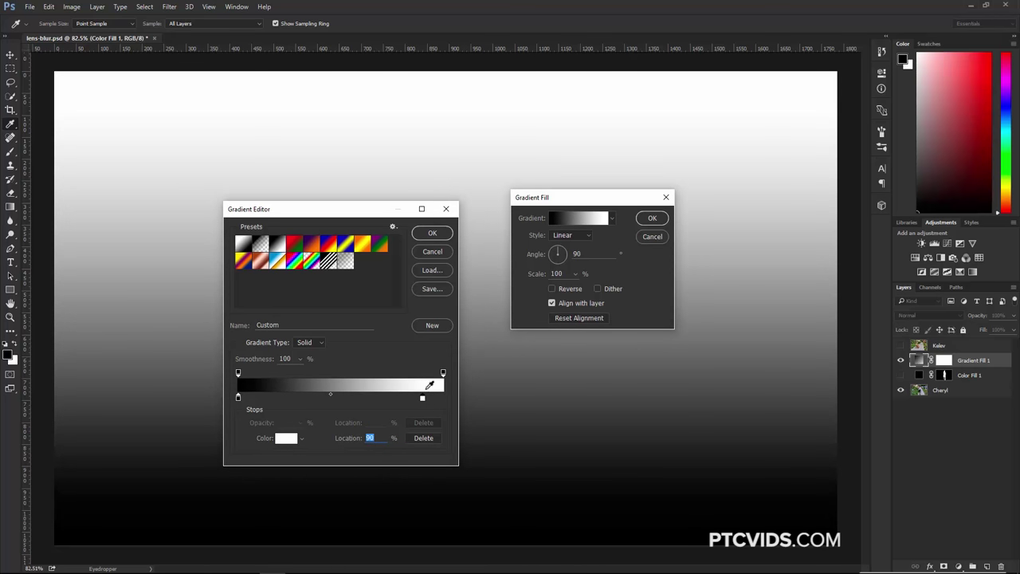
pyautogui.moveTo(425, 399); pyautogui.dragTo(406, 400)
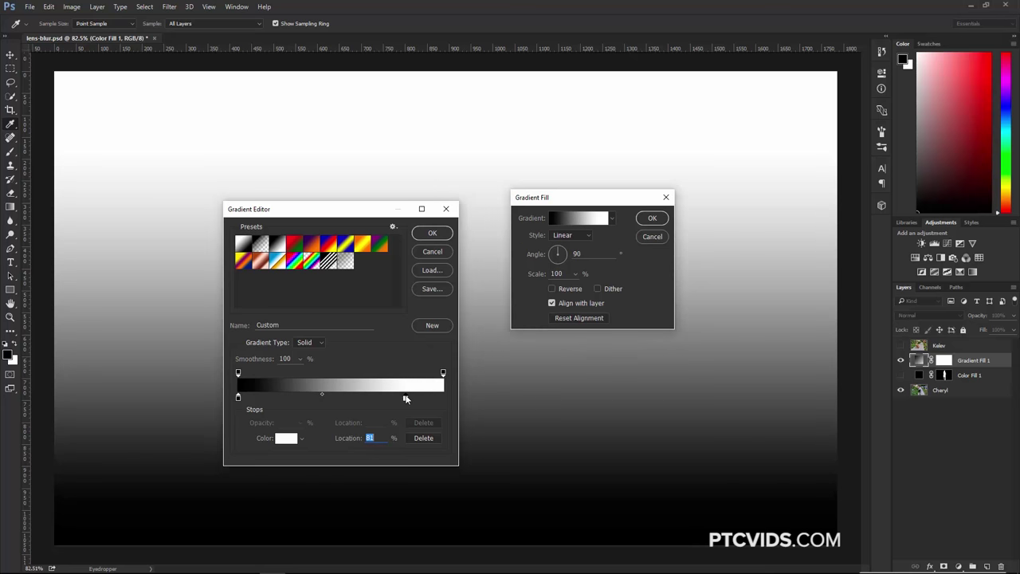
pyautogui.click(443, 235)
pyautogui.click(659, 220)
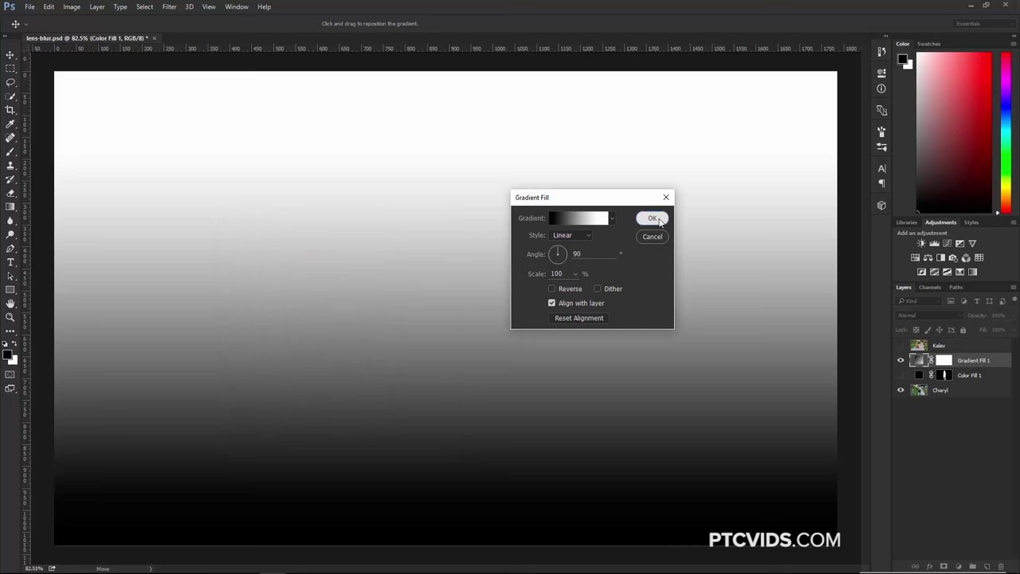
# Step: Place the gradient fill layer beneath the shown black silhouette fill and group the two fill layers
pyautogui.press('w')
pyautogui.moveTo(919, 362); pyautogui.dragTo(918, 384)
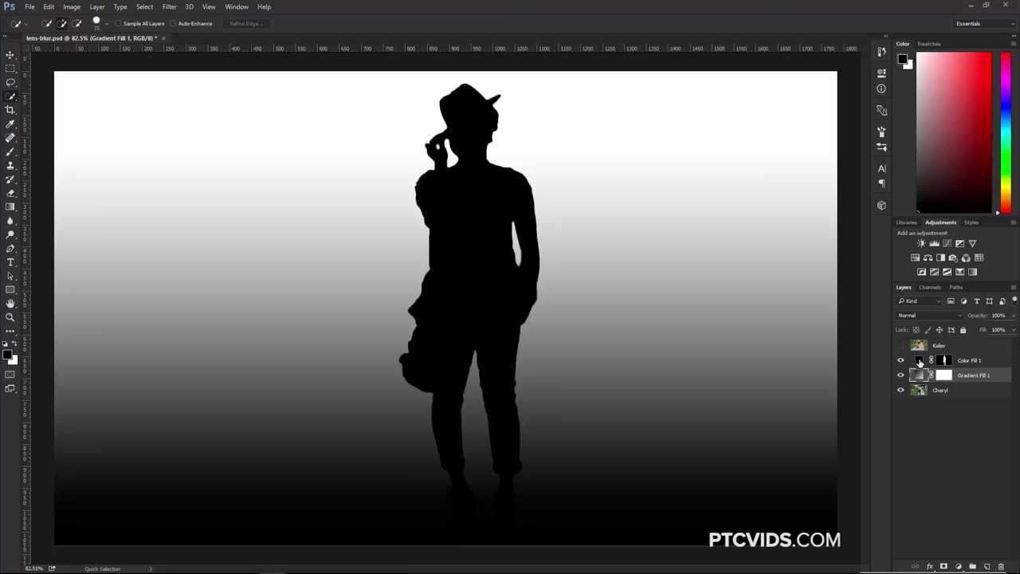
pyautogui.keyDown('shift'); pyautogui.click(920, 361); pyautogui.keyUp('shift')
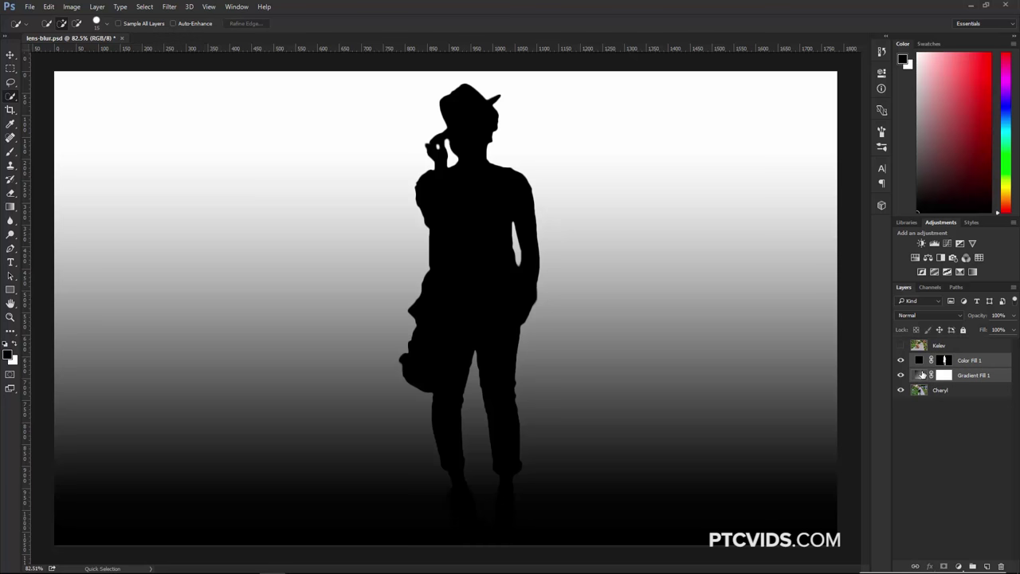
pyautogui.hotkey('ctrl', 'g')
pyautogui.click(900, 359)
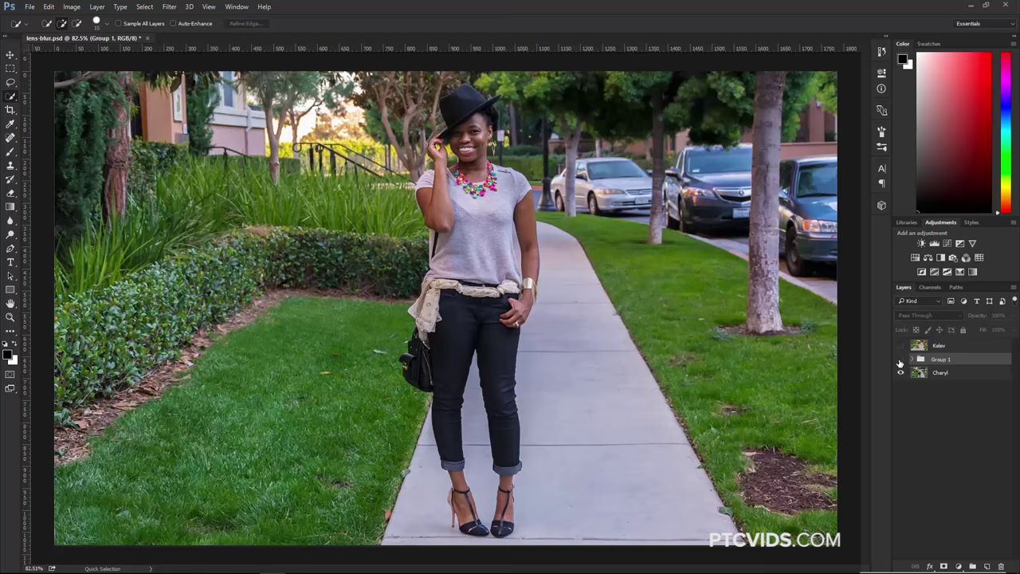
pyautogui.click(900, 359)
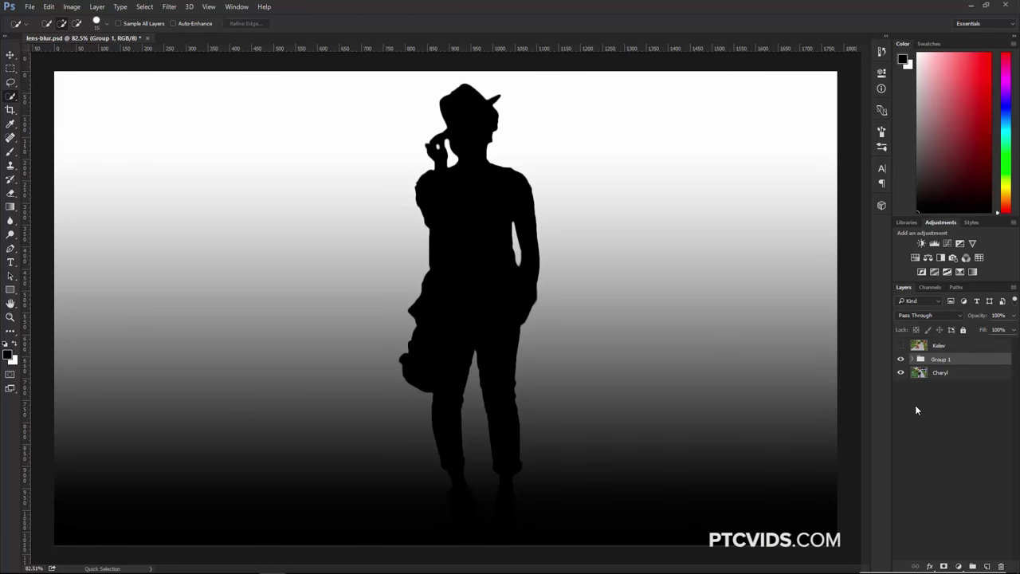
# Step: Duplicate the Blue channel and rename the copy as Depth Map followed by the woman's first name
pyautogui.click(930, 287)
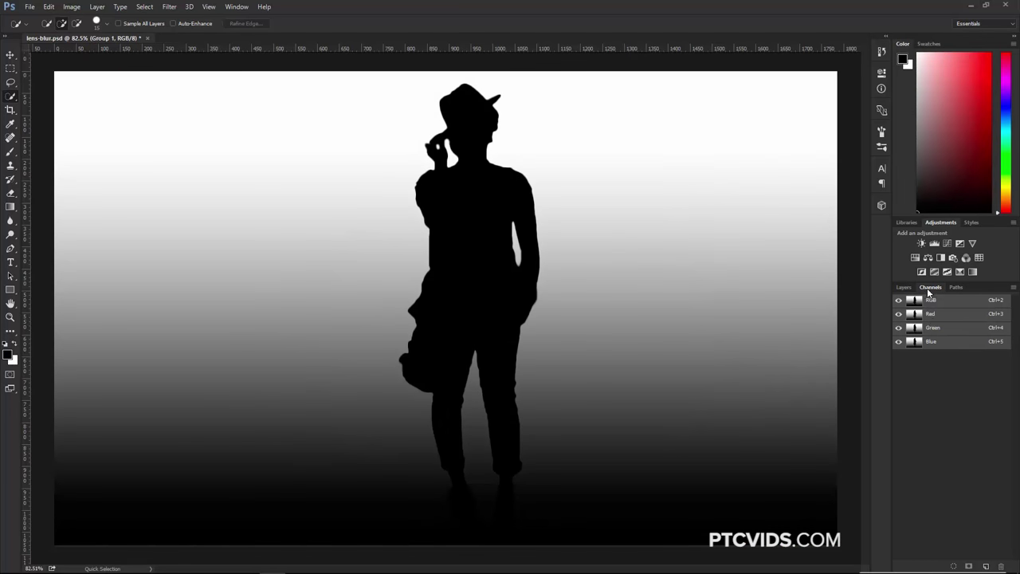
pyautogui.click(934, 329)
pyautogui.click(929, 343)
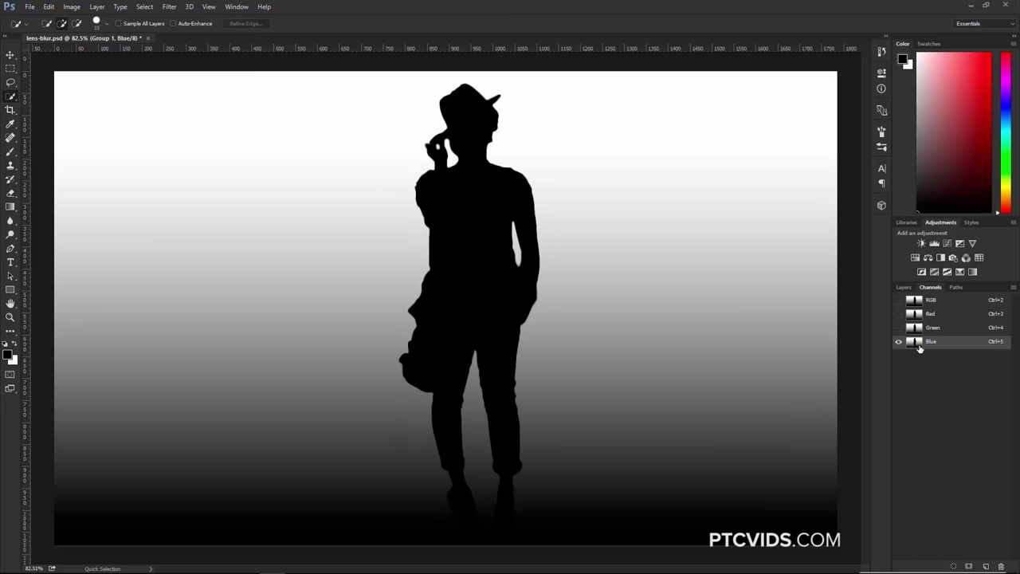
pyautogui.moveTo(917, 346); pyautogui.dragTo(989, 564)
pyautogui.doubleClick(939, 355)
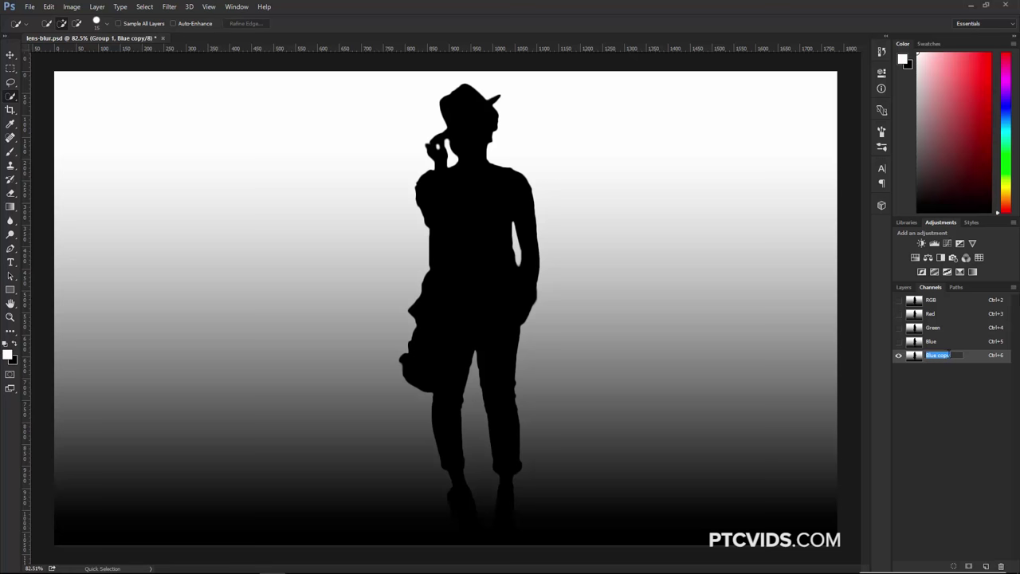
pyautogui.write('Depth MaskCheryl')
pyautogui.press('Return')
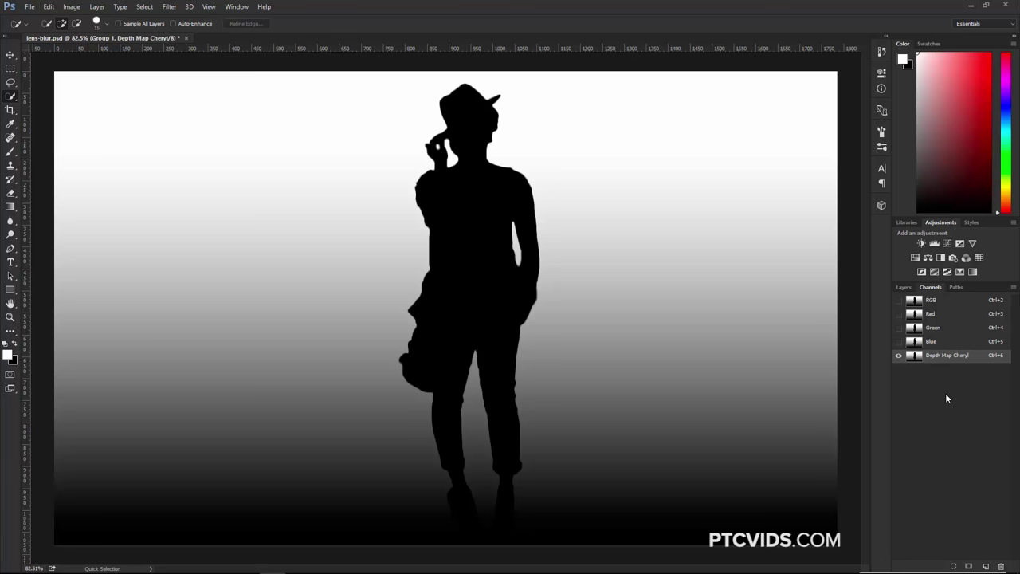
# Step: Return to the RGB composite with the fill group hidden, and duplicate the woman's photo layer
pyautogui.click(918, 301)
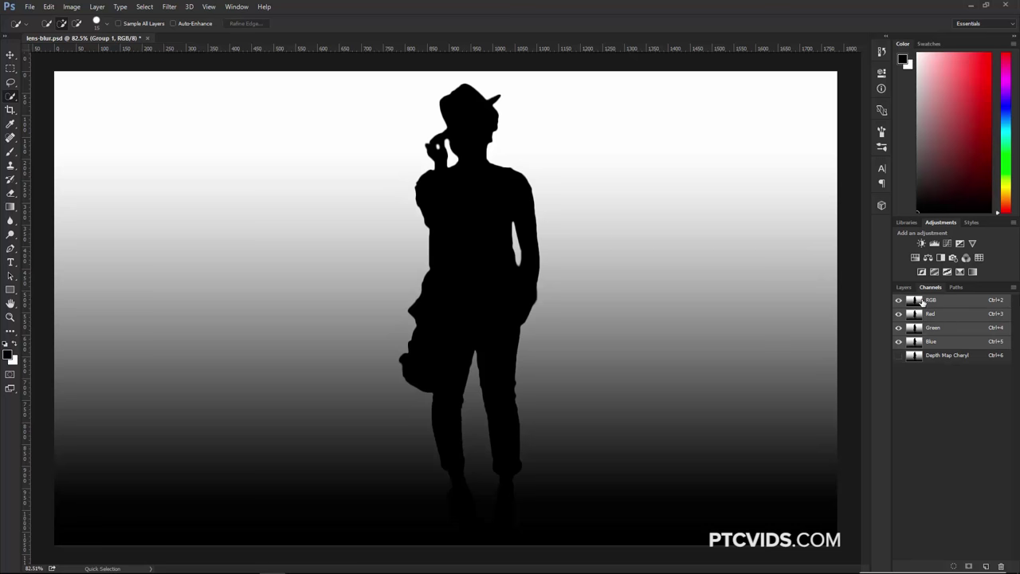
pyautogui.click(905, 287)
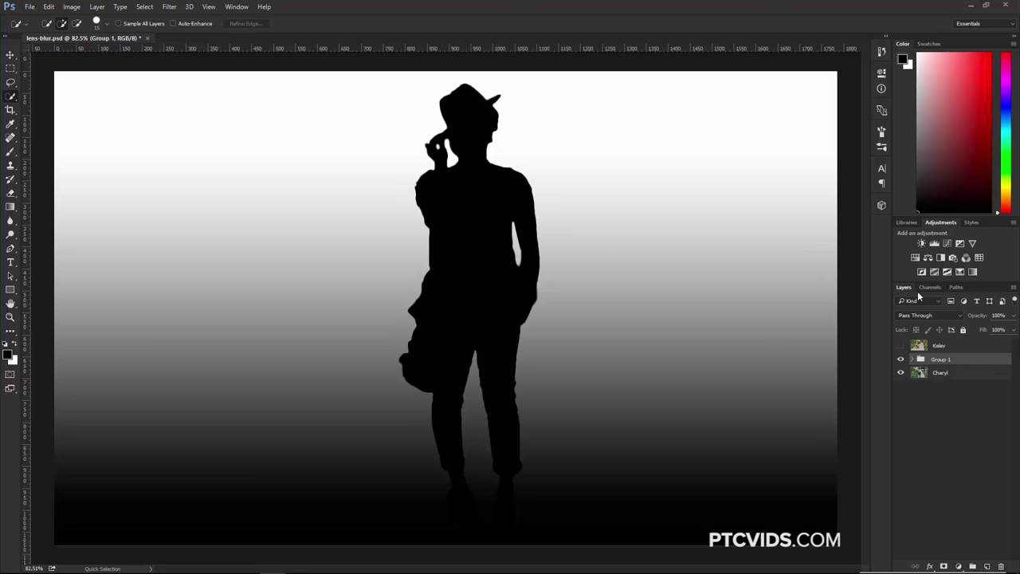
pyautogui.click(900, 359)
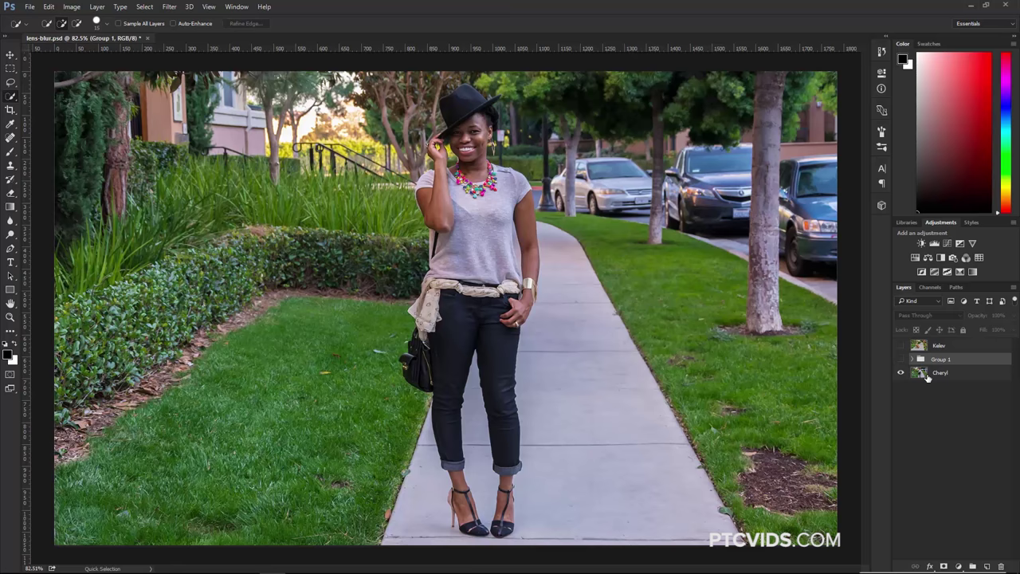
pyautogui.click(927, 375)
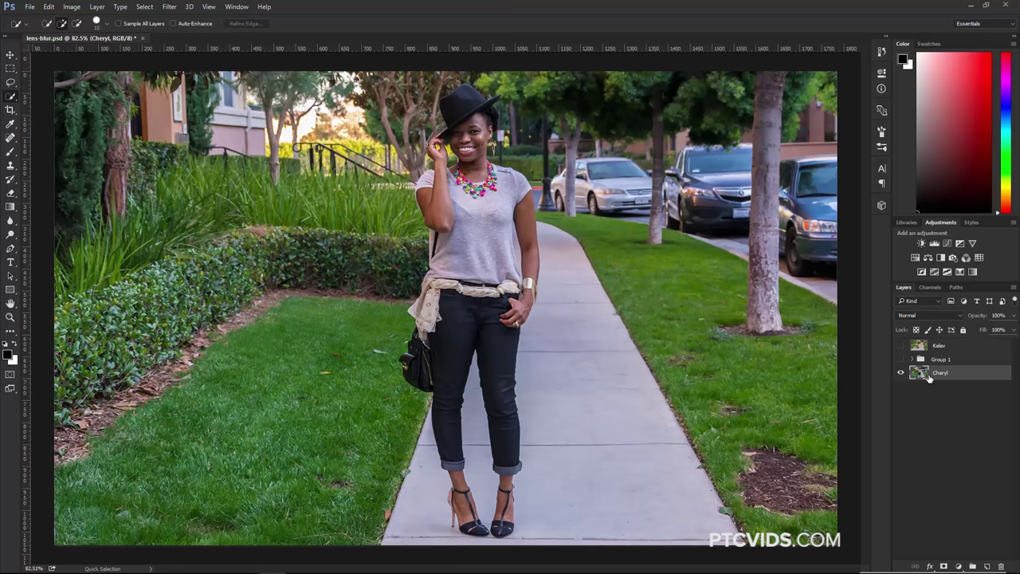
pyautogui.hotkey('ctrl', 'j')
# Step: Start the Lens Blur filter on the duplicated photo layer and set its depth map source to the saved Depth Map channel
pyautogui.click(169, 7)
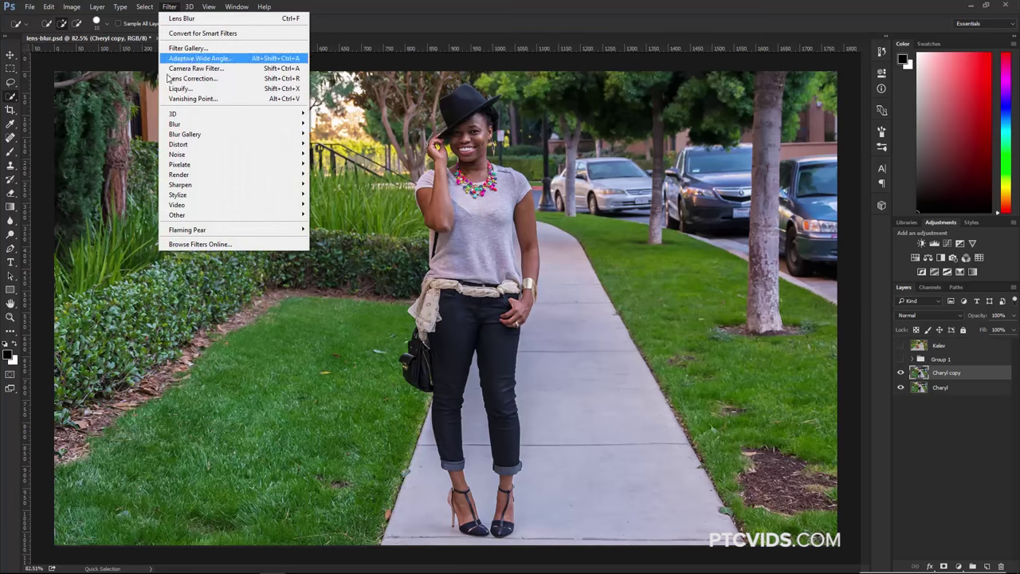
pyautogui.moveTo(175, 123)
pyautogui.click(136, 174)
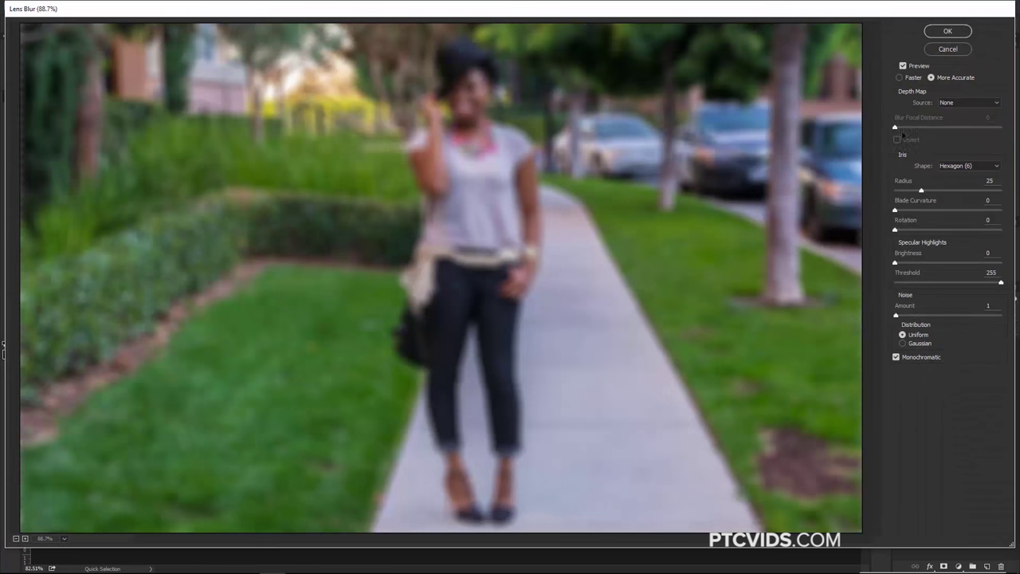
pyautogui.click(903, 66)
pyautogui.click(903, 66)
pyautogui.click(957, 104)
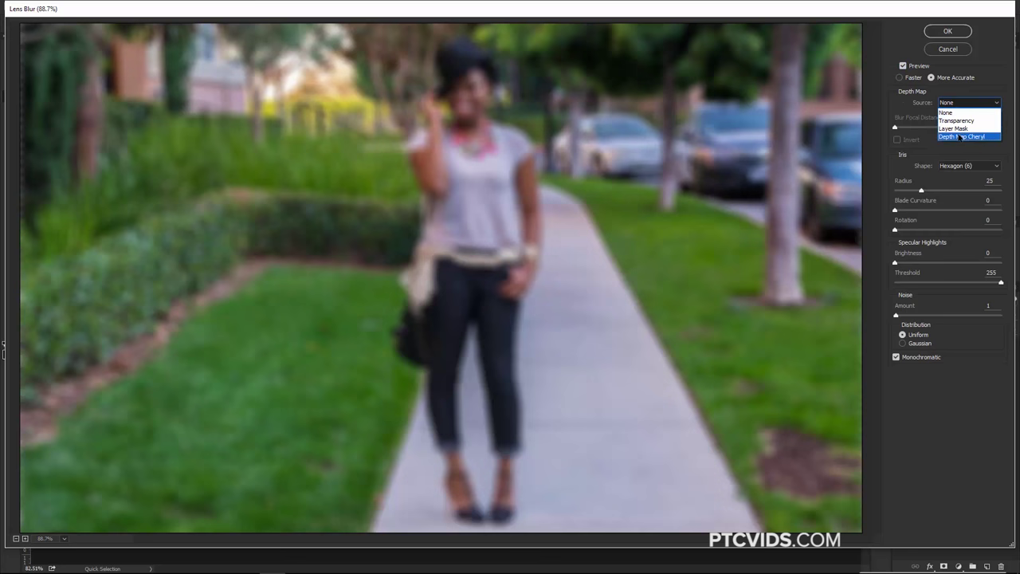
pyautogui.click(972, 138)
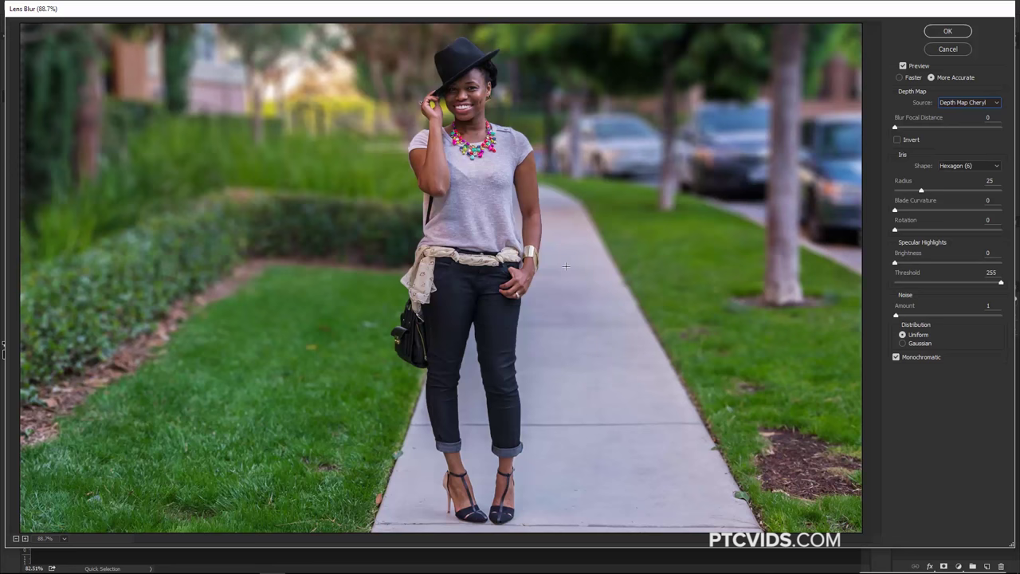
# Step: Try setting the blur focal point on the background beside the woman, and return the focus to her shirt
pyautogui.click(562, 239)
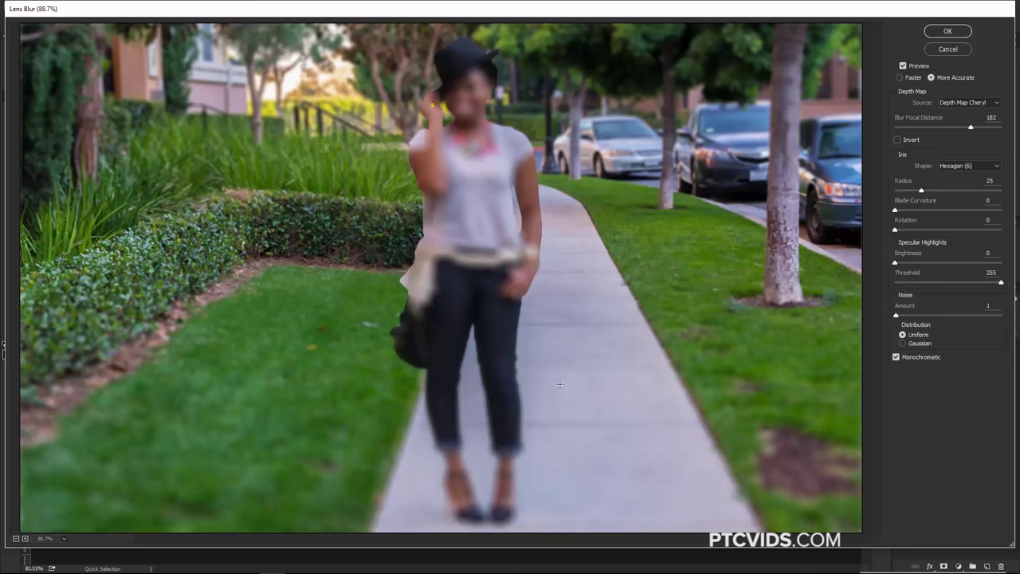
pyautogui.click(486, 203)
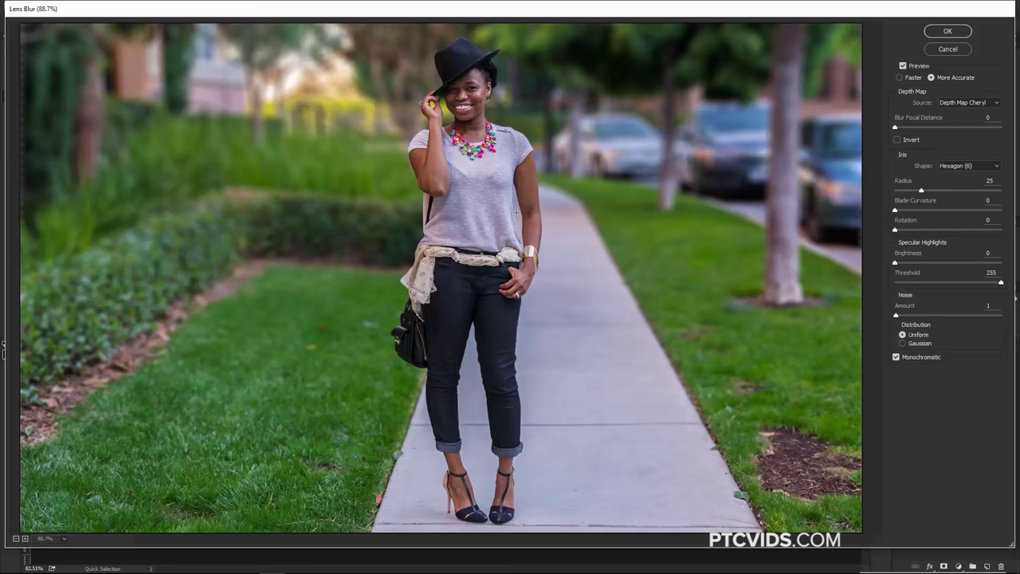
pyautogui.click(593, 241)
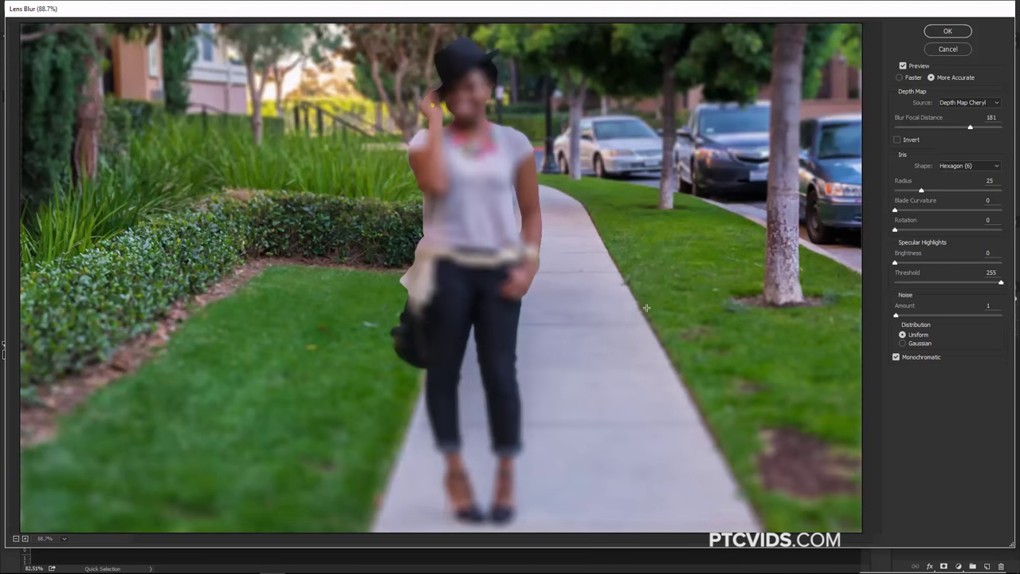
pyautogui.click(487, 227)
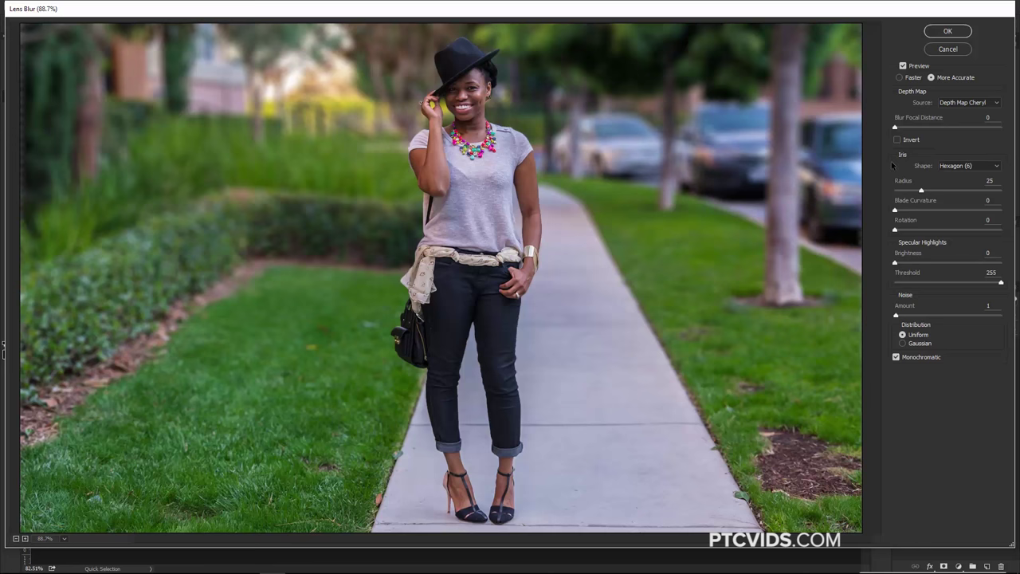
# Step: Try the Triangle (3) iris shape, then set the shape to Octagon (8) and the blur radius to 5
pyautogui.click(949, 167)
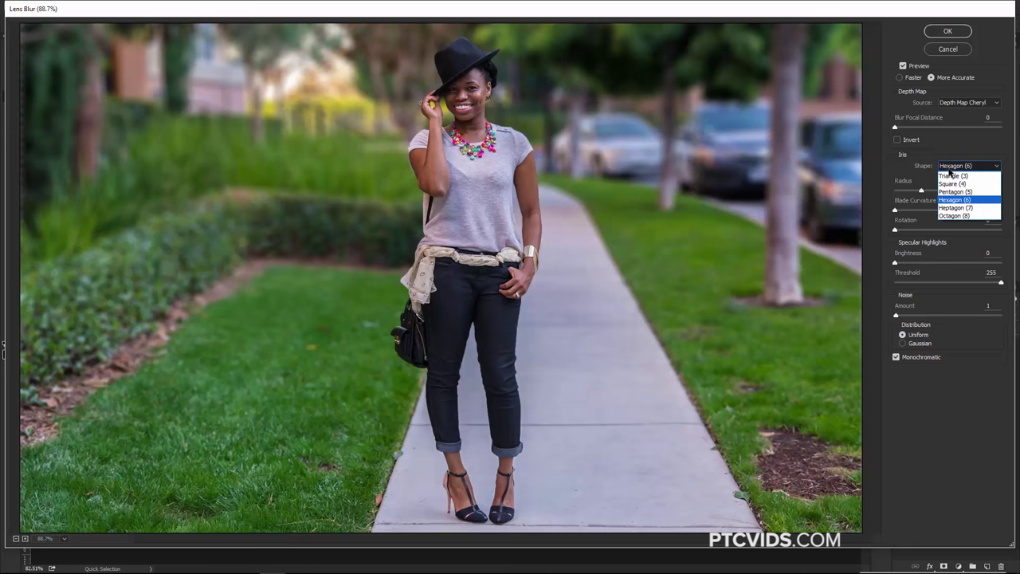
pyautogui.click(950, 176)
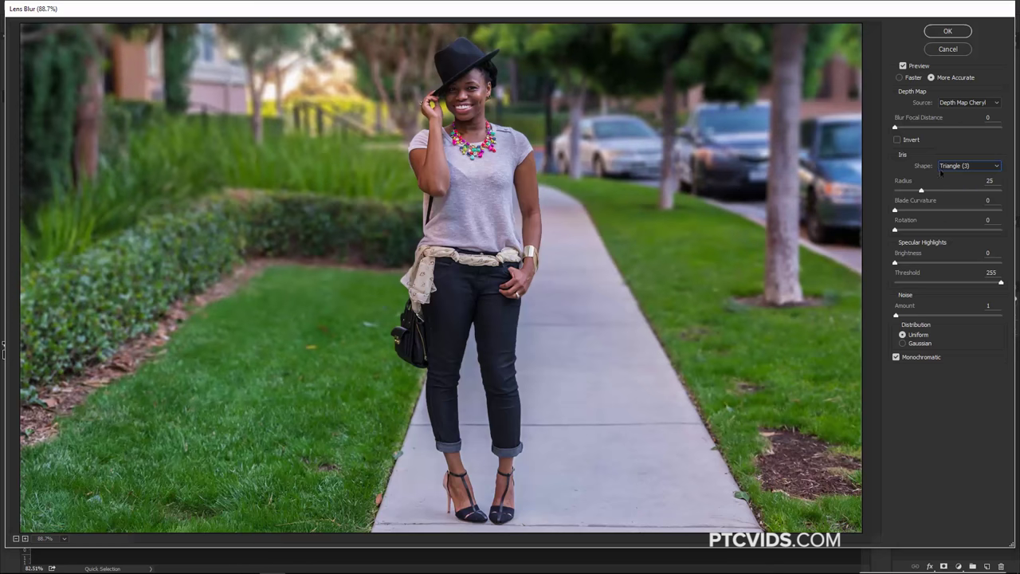
pyautogui.click(948, 166)
pyautogui.click(948, 216)
pyautogui.click(921, 192)
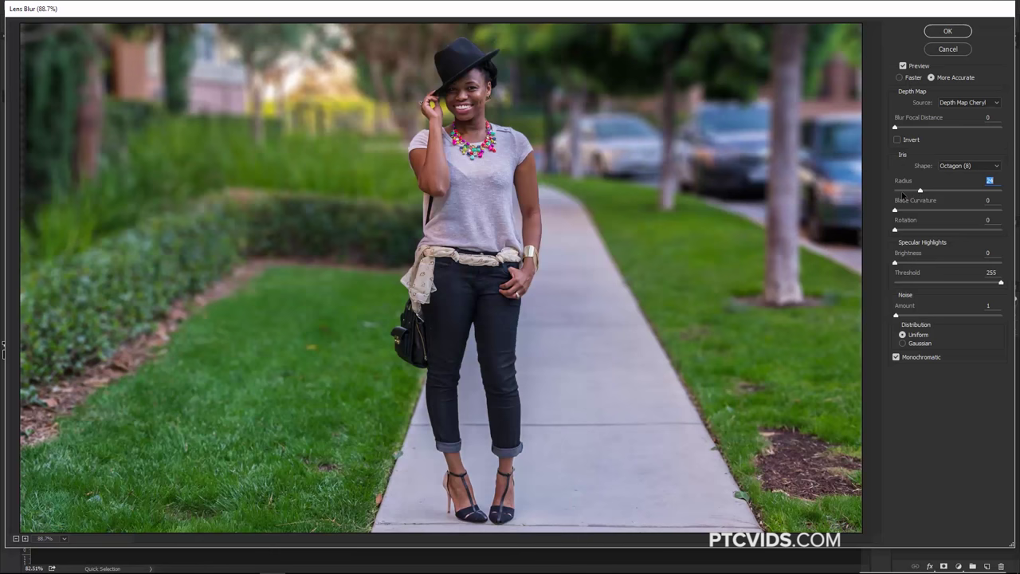
pyautogui.write('5')
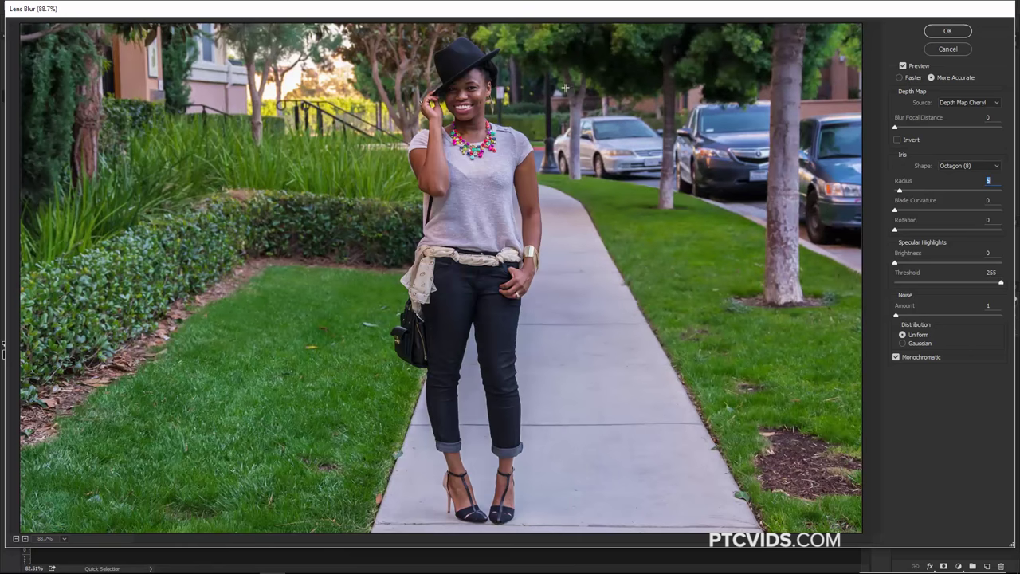
# Step: Try blur radius values of 71 and 23, with the specular highlight brightness at 9 and threshold at 226
pyautogui.moveTo(899, 191); pyautogui.dragTo(970, 192)
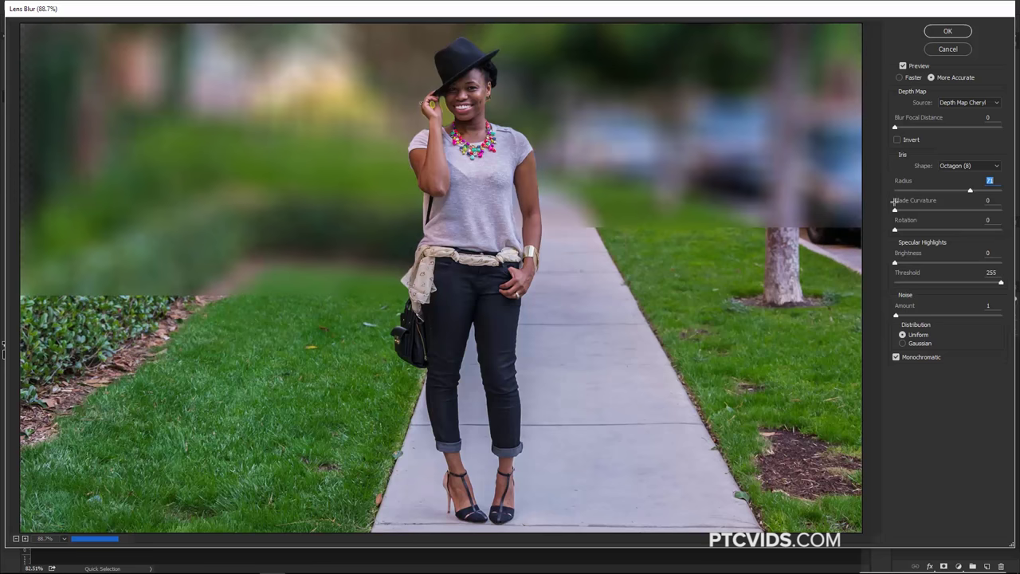
pyautogui.click(920, 192)
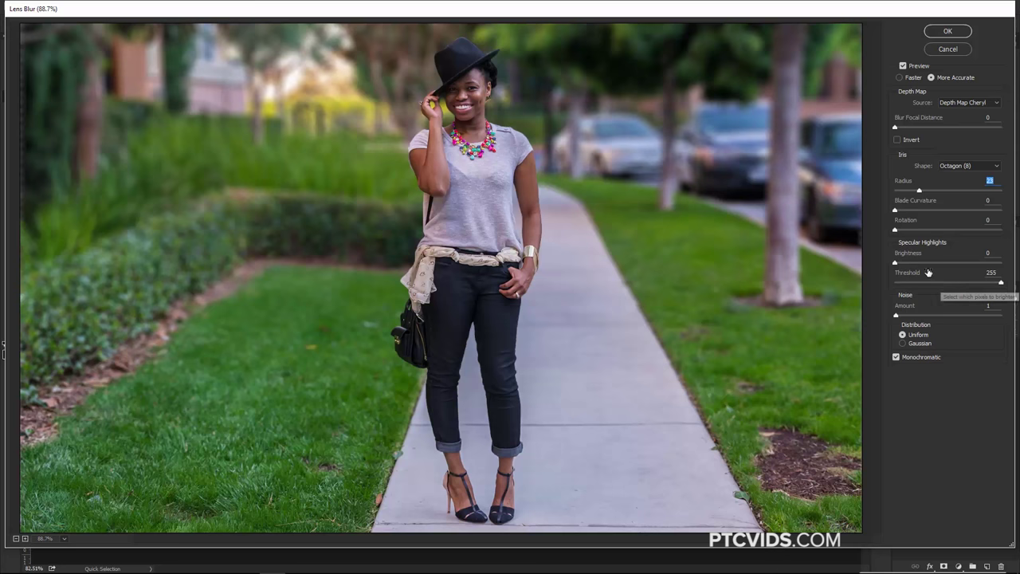
pyautogui.moveTo(896, 263); pyautogui.dragTo(904, 263)
pyautogui.moveTo(1001, 285); pyautogui.dragTo(989, 283)
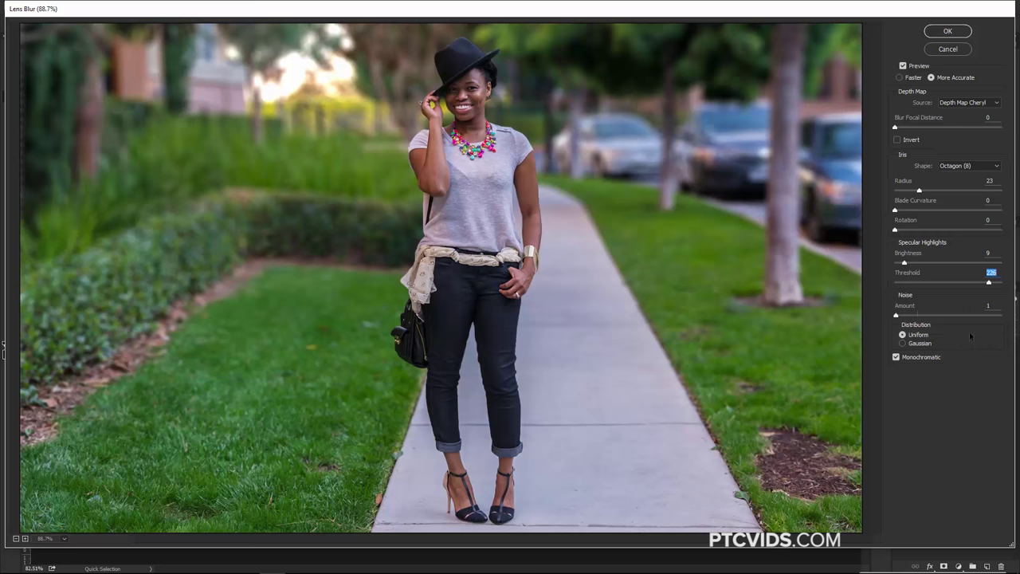
# Step: Try a noise amount of 52 with and without Monochromatic, and reset all the Lens Blur settings
pyautogui.moveTo(896, 316); pyautogui.dragTo(949, 316)
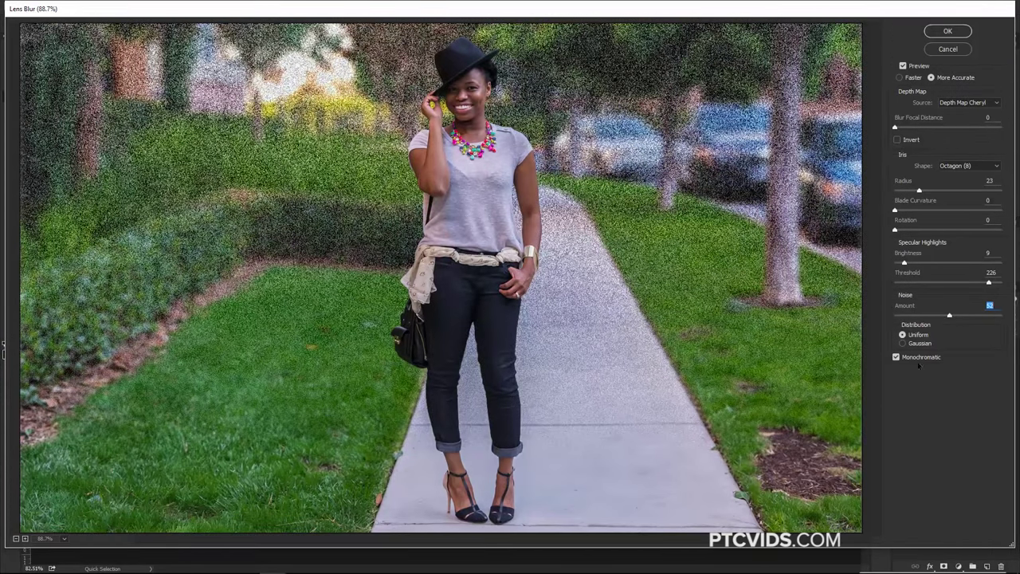
pyautogui.click(897, 357)
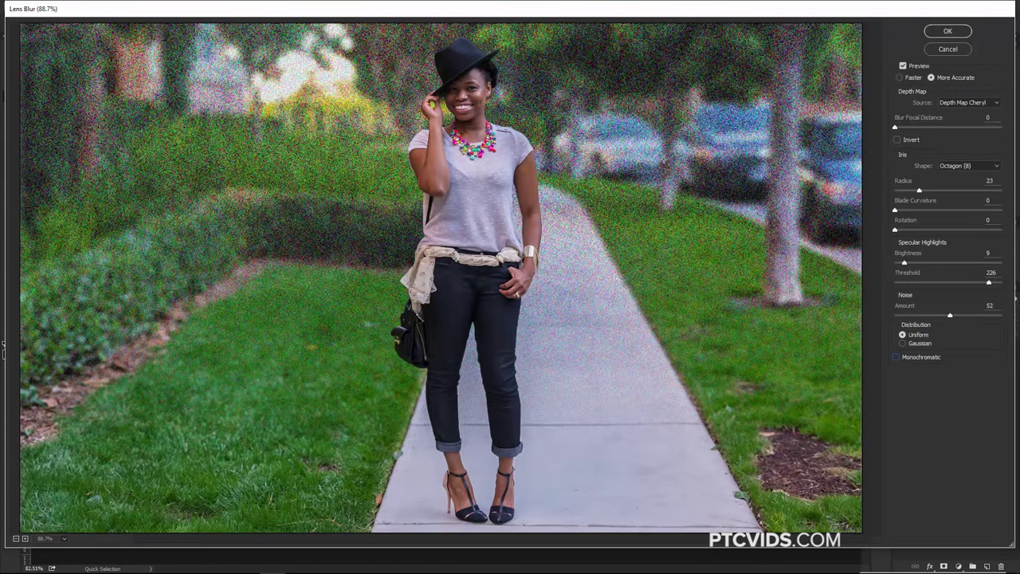
pyautogui.click(897, 358)
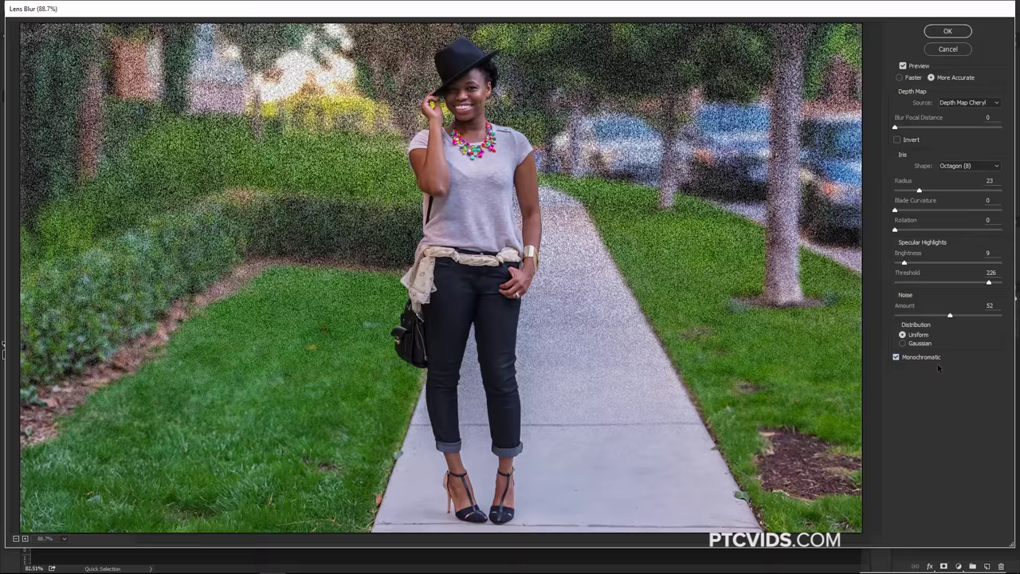
pyautogui.press('alt')
pyautogui.click(947, 50)
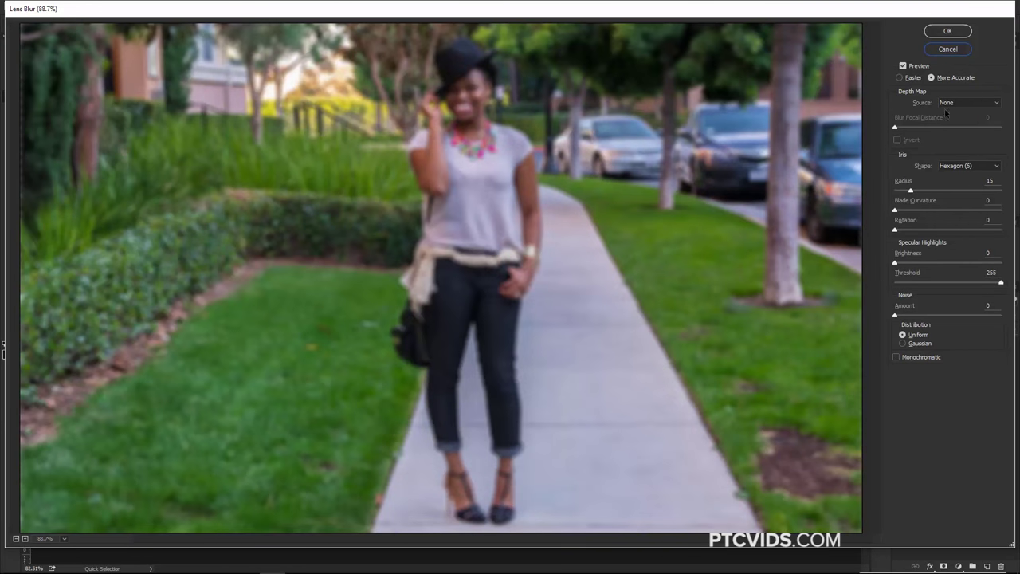
# Step: Set the Lens Blur source to the saved Depth Map channel, with a blur radius of 26 and a noise amount of 1
pyautogui.click(966, 102)
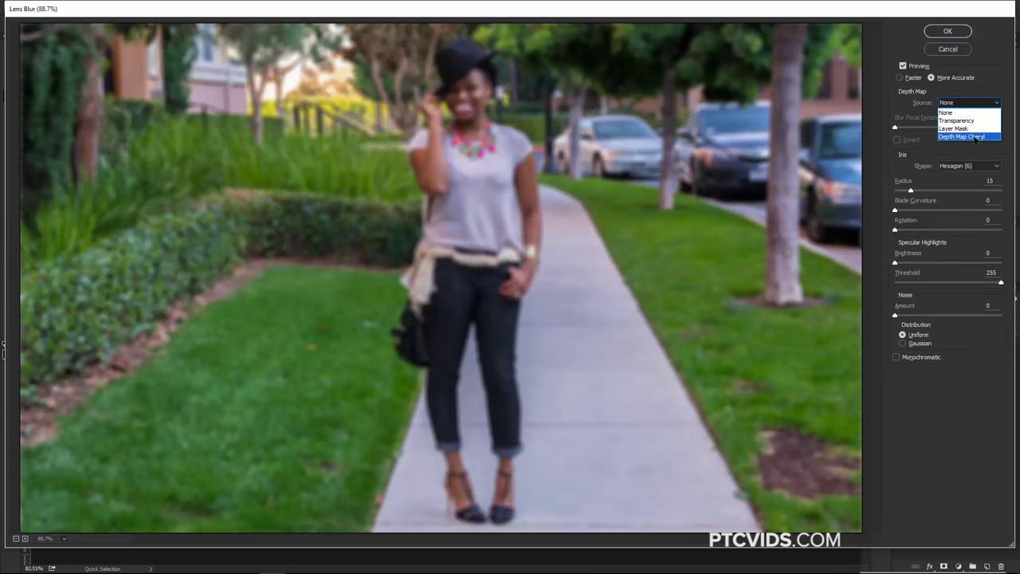
pyautogui.click(973, 137)
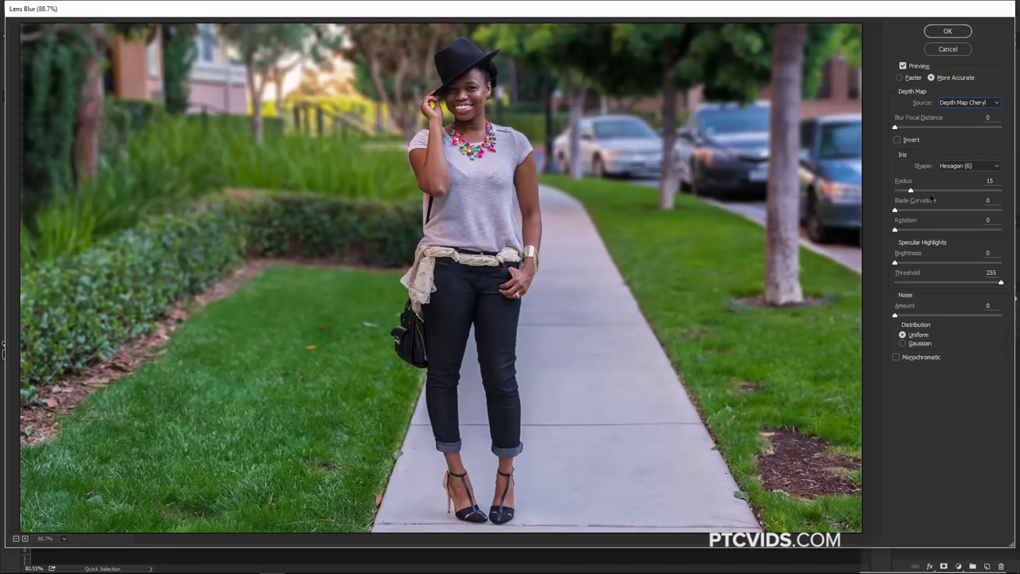
pyautogui.moveTo(911, 191); pyautogui.dragTo(922, 191)
pyautogui.click(989, 305)
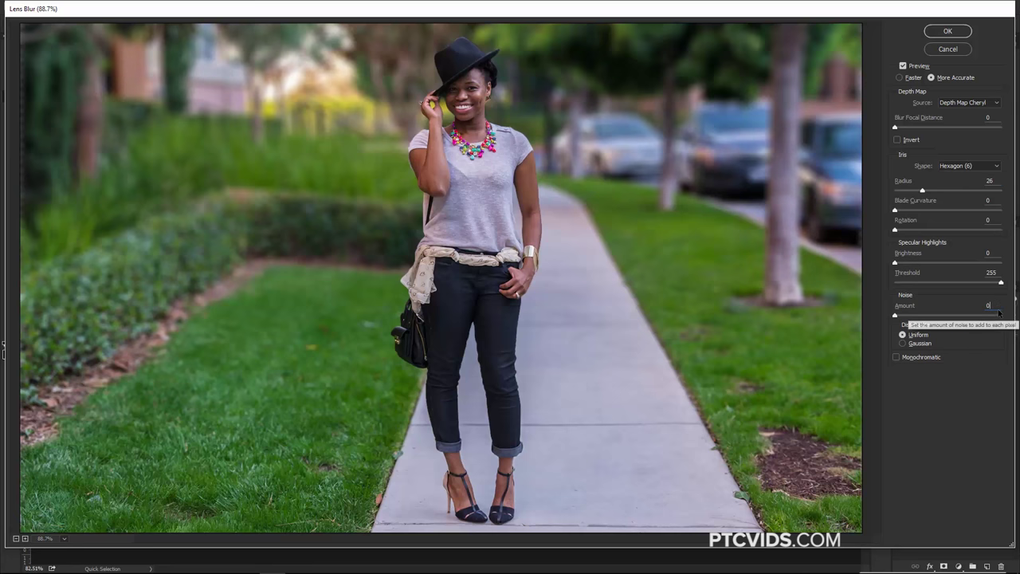
pyautogui.click(988, 305)
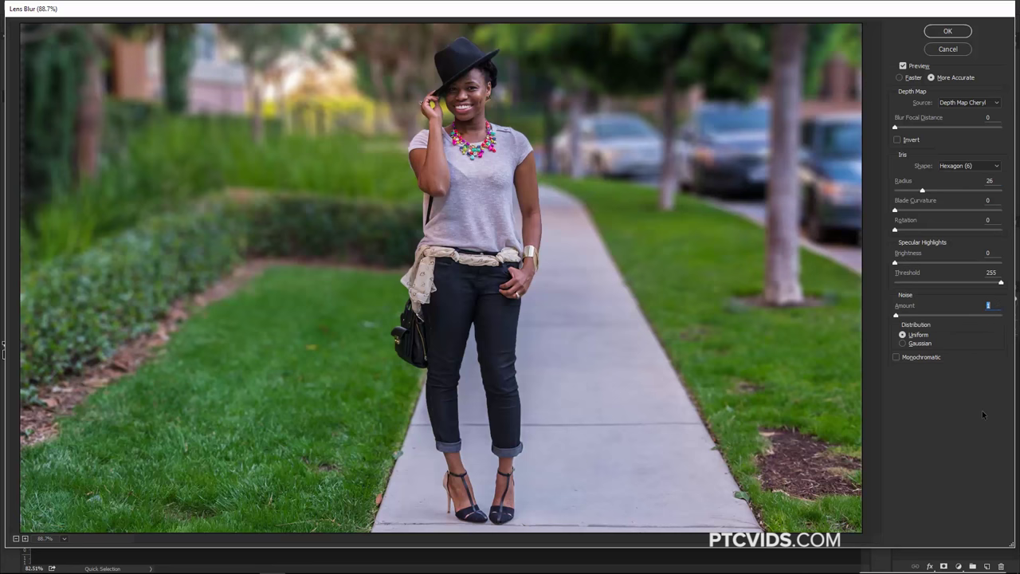
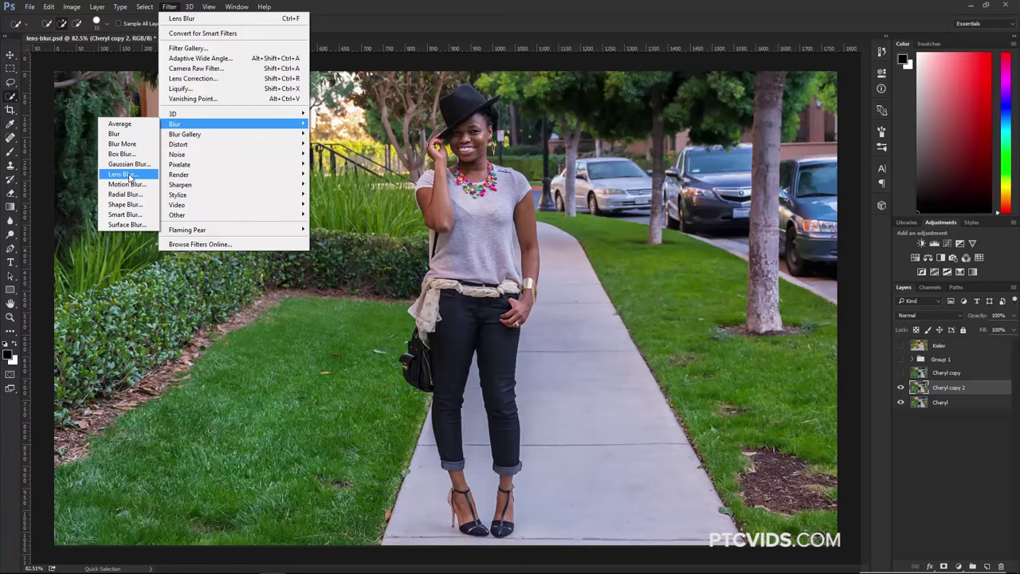
# Step: Apply Lens Blur to the second photo copy with the depth map source set to None
pyautogui.click(124, 174)
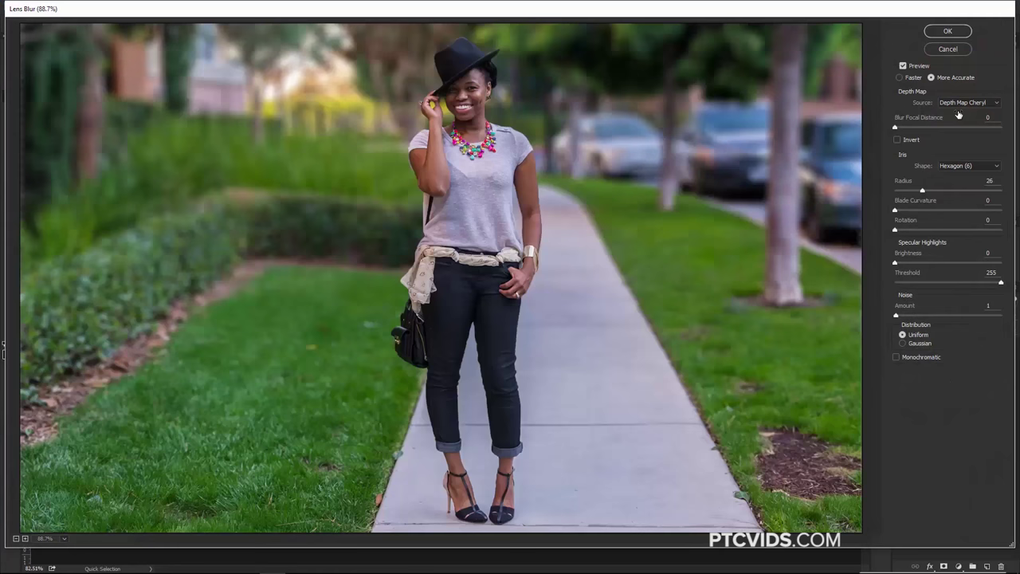
pyautogui.click(963, 103)
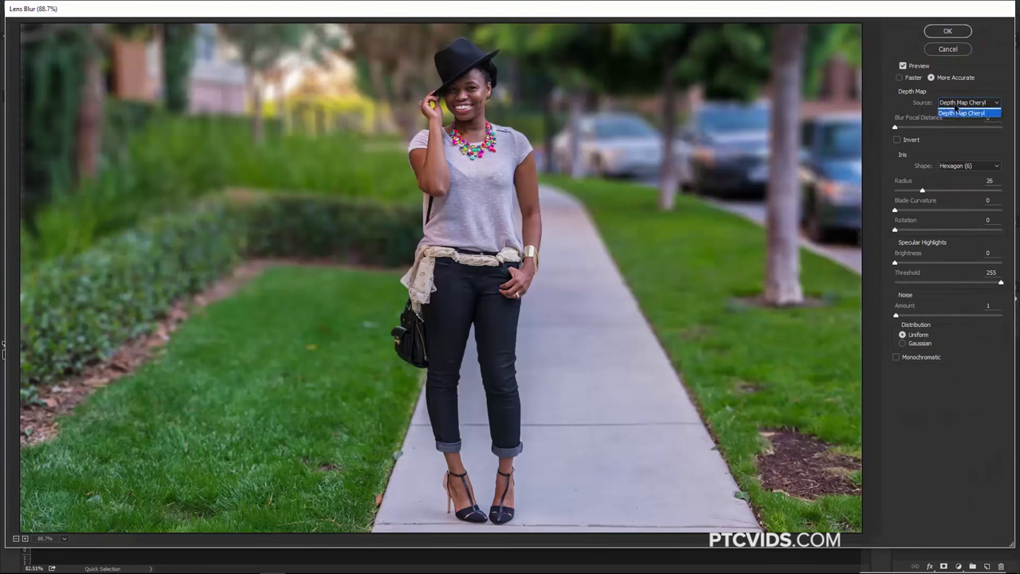
pyautogui.click(957, 111)
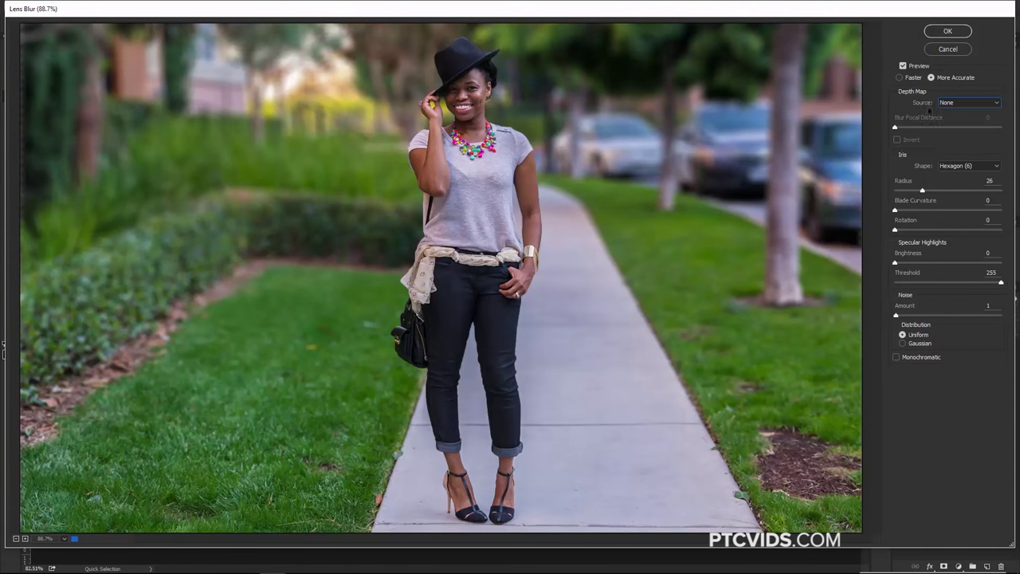
pyautogui.click(947, 31)
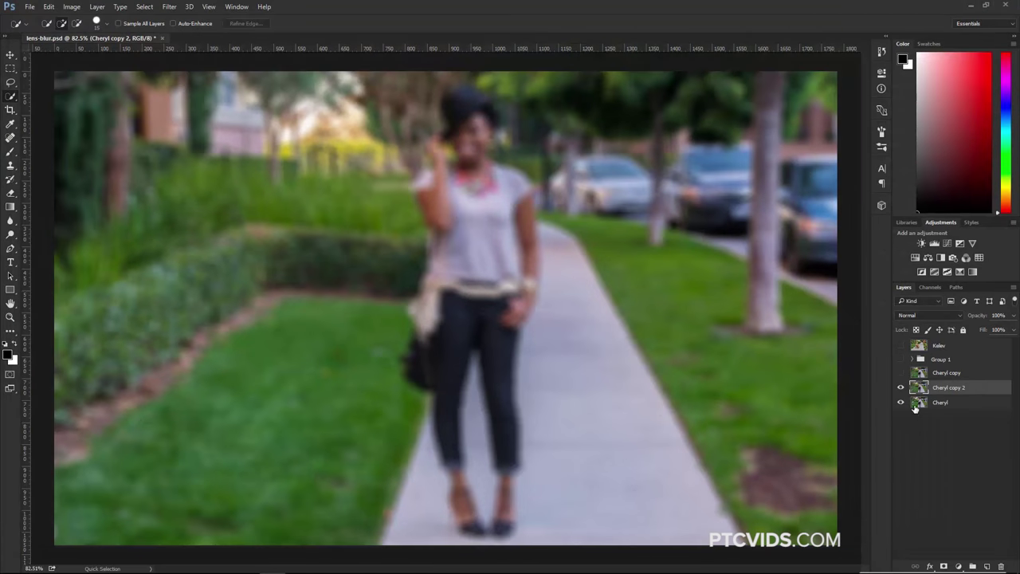
# Step: Mask the woman out of the uniformly blurred copy by loading the Color Fill 1 mask as a selection and inverting the new layer mask
pyautogui.click(913, 360)
pyautogui.keyDown('ctrl'); pyautogui.click(953, 373); pyautogui.keyUp('ctrl')
pyautogui.click(913, 360)
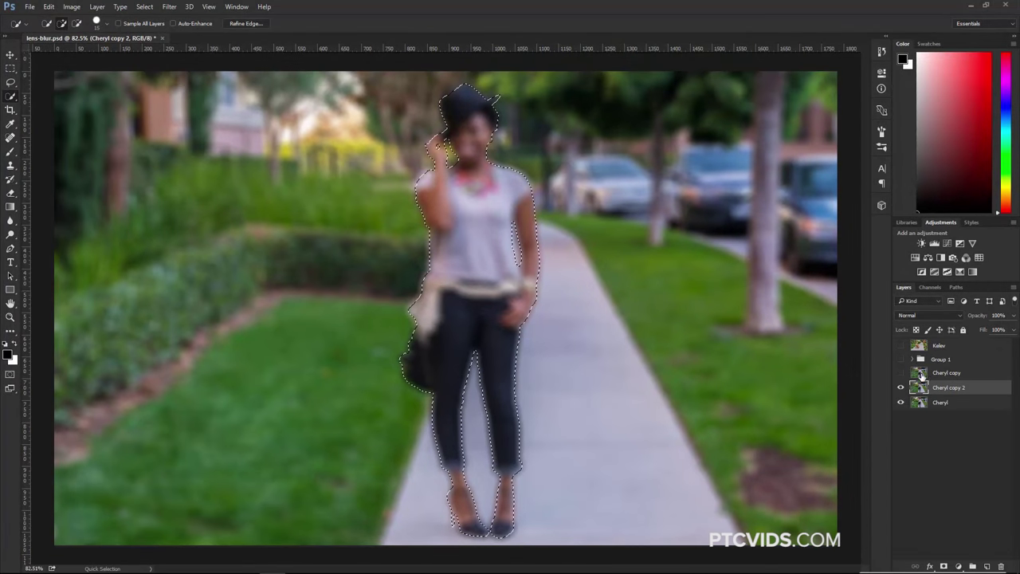
pyautogui.click(943, 567)
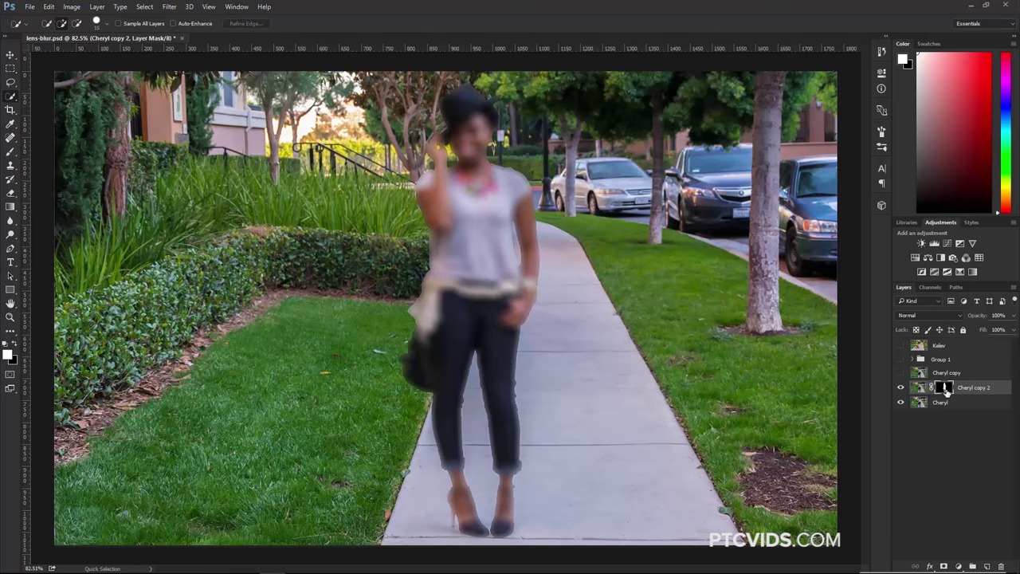
pyautogui.hotkey('ctrl', 'i')
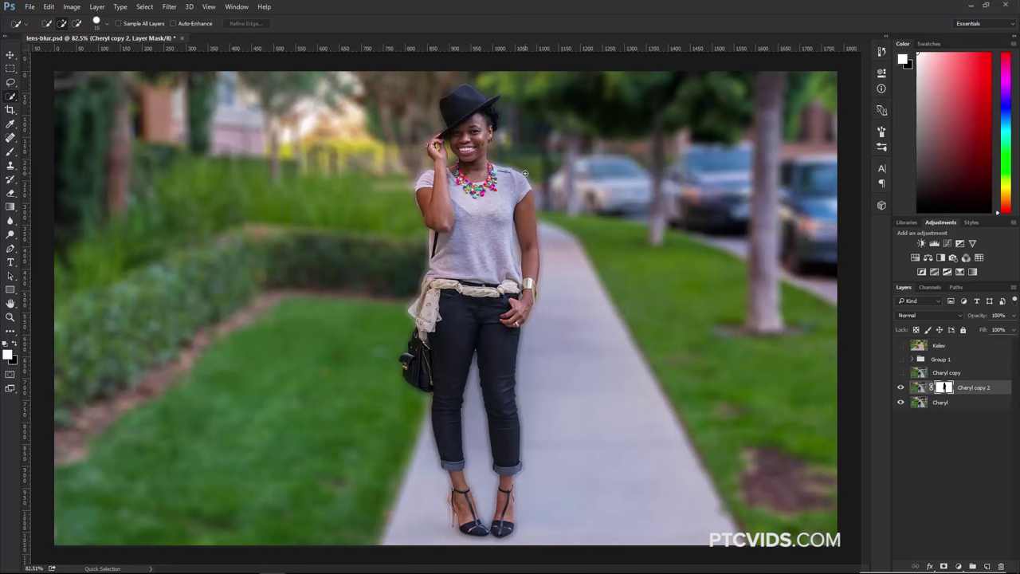
# Step: Compare the masked blur with the depth-map blur around the woman's edges, and delete the masked blur copy
pyautogui.scroll(4, 533, 161)
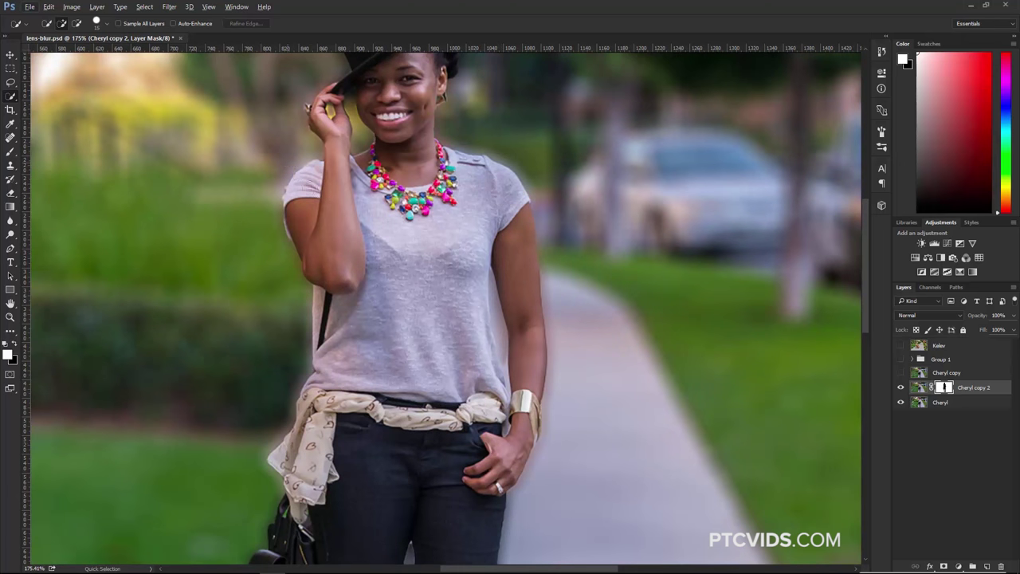
pyautogui.click(900, 372)
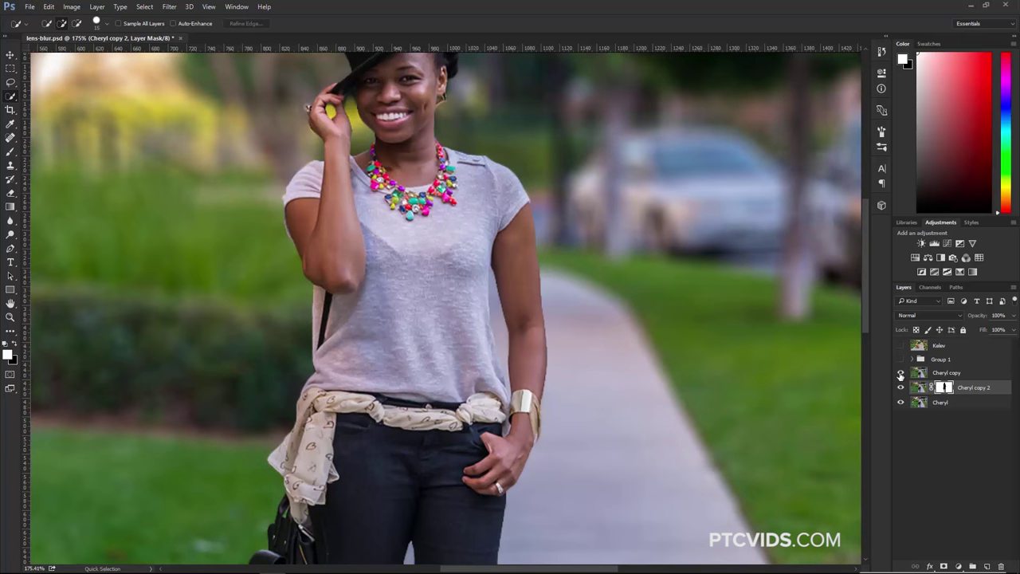
pyautogui.click(900, 373)
pyautogui.click(900, 373)
pyautogui.click(900, 373)
pyautogui.click(900, 373)
pyautogui.hotkey('ctrl', '0')
pyautogui.click(901, 373)
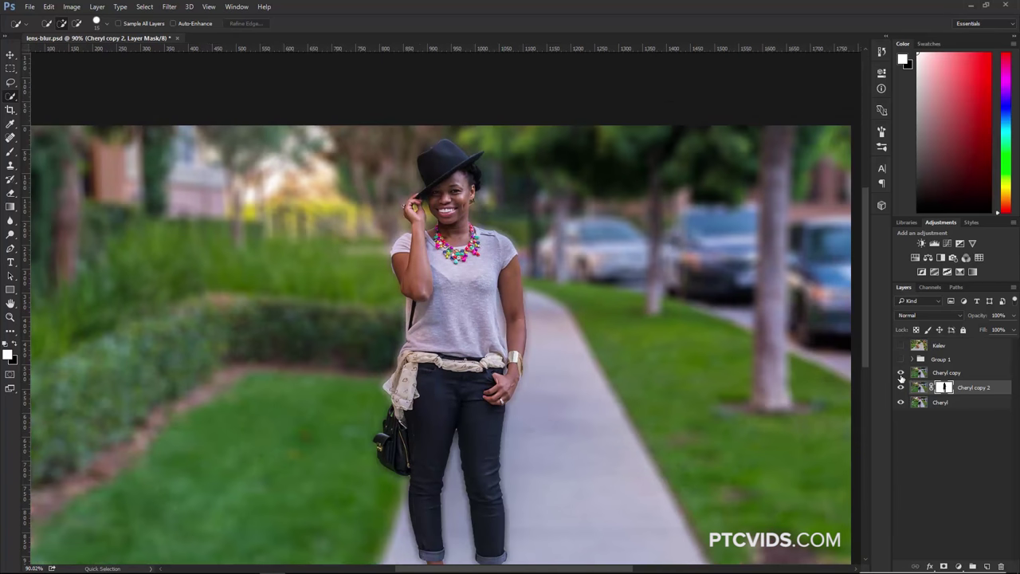
pyautogui.click(900, 373)
pyautogui.press('Delete')
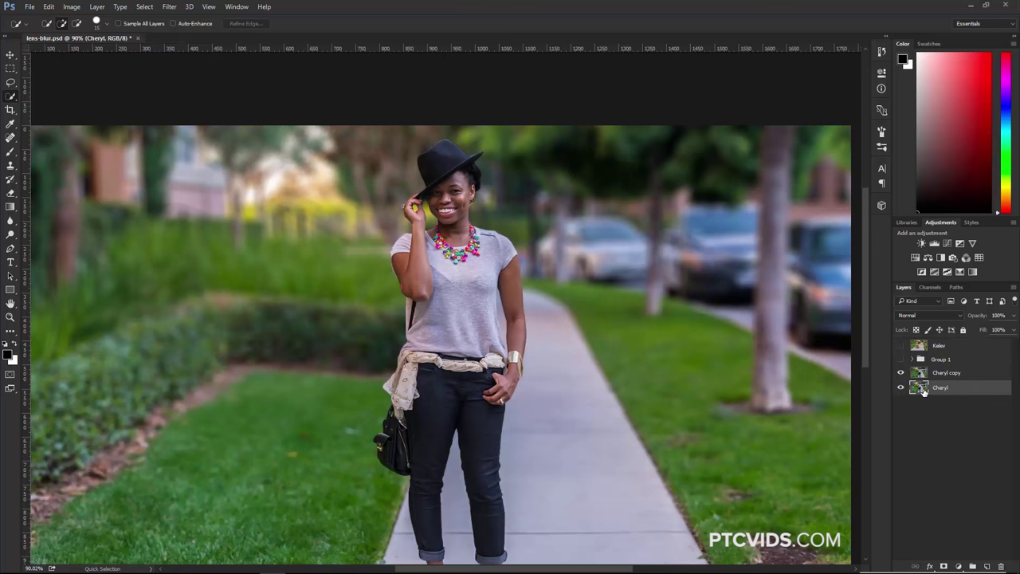
# Step: Load the Color Fill 1 mask as a selection and target the original photo layer, with the blurred copy and Group 1 hidden
pyautogui.click(908, 369)
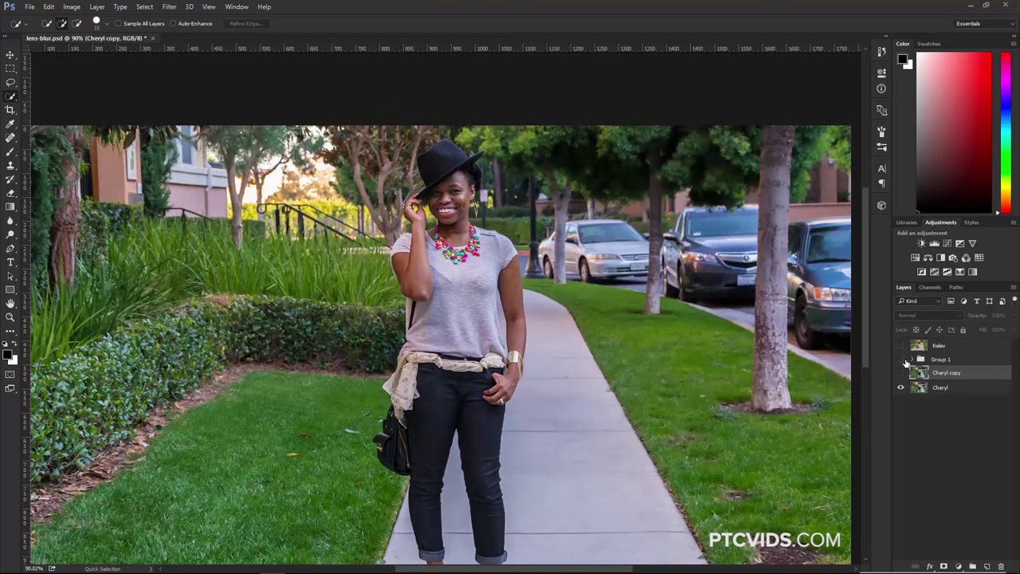
pyautogui.click(902, 360)
pyautogui.click(913, 359)
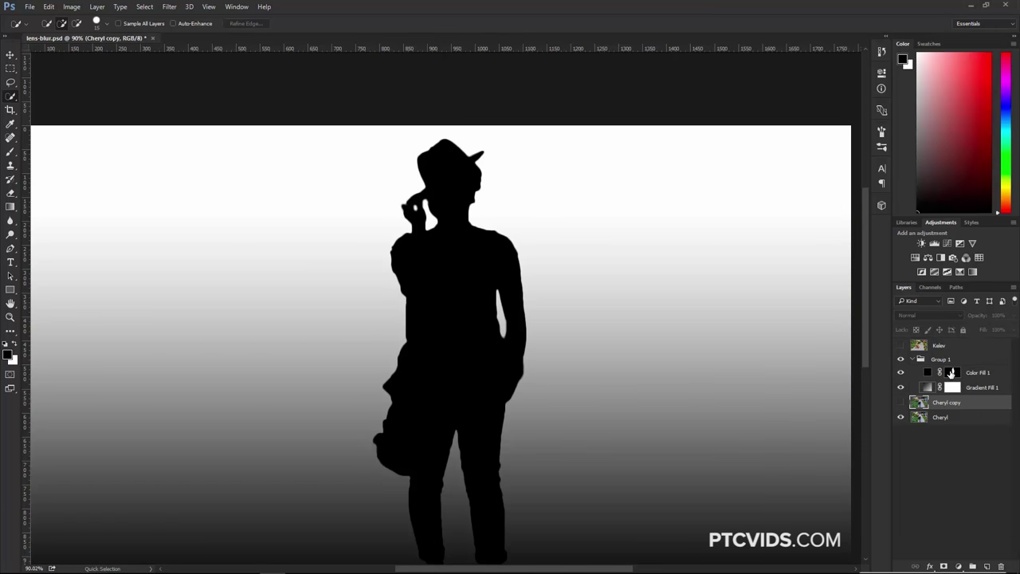
pyautogui.keyDown('ctrl'); pyautogui.click(952, 375); pyautogui.keyUp('ctrl')
pyautogui.click(912, 360)
pyautogui.click(900, 360)
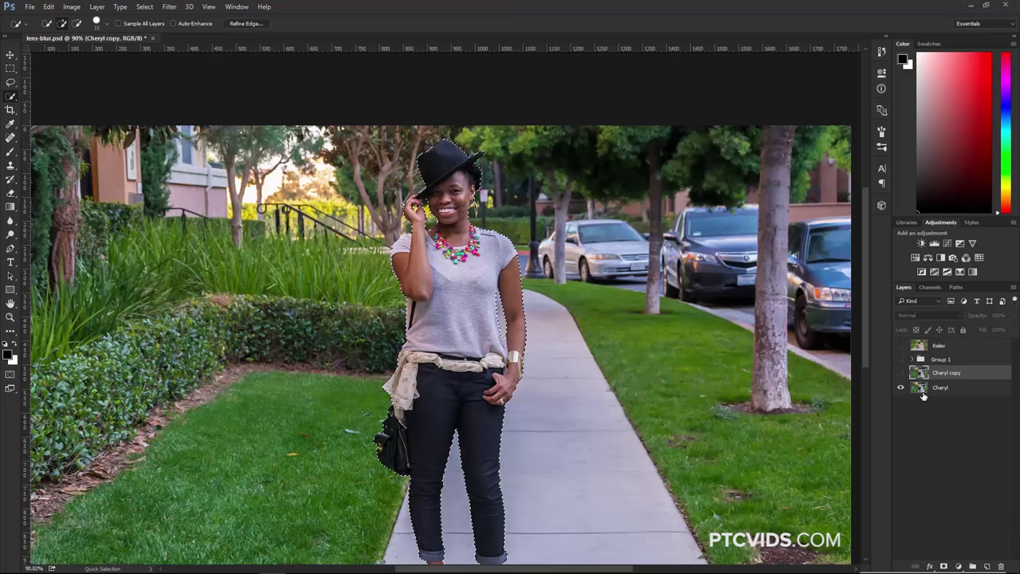
pyautogui.click(921, 388)
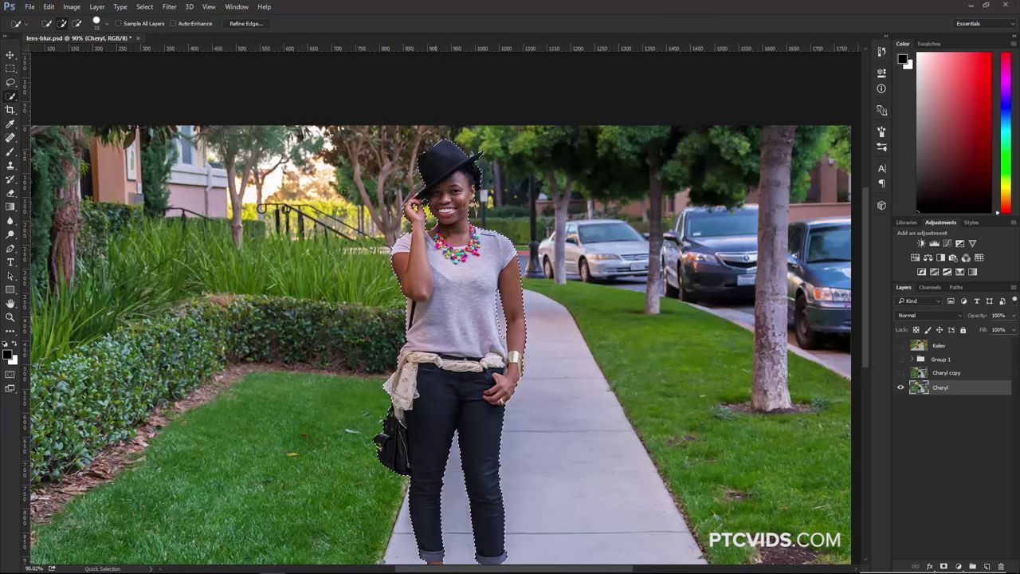
# Step: Try Lens Blur on the original photo layer with source None and Invert enabled, then cancel it and clear the selection
pyautogui.click(169, 6)
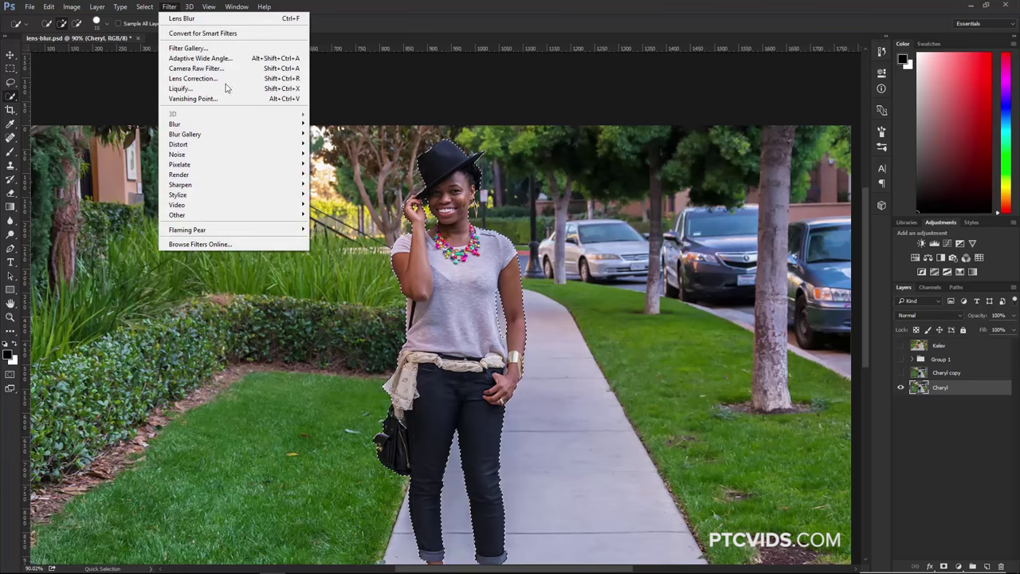
pyautogui.moveTo(208, 127)
pyautogui.click(121, 174)
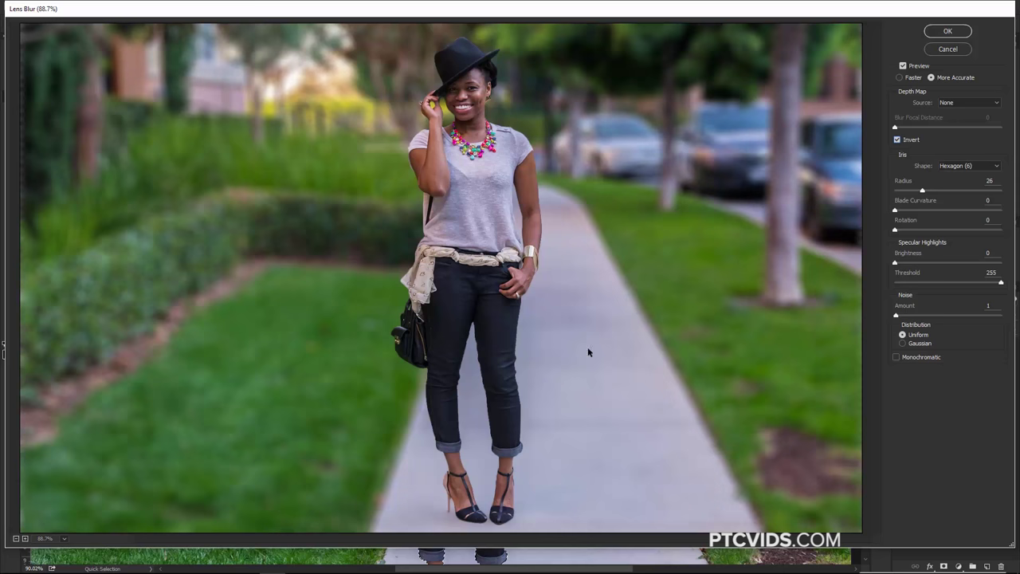
pyautogui.click(944, 51)
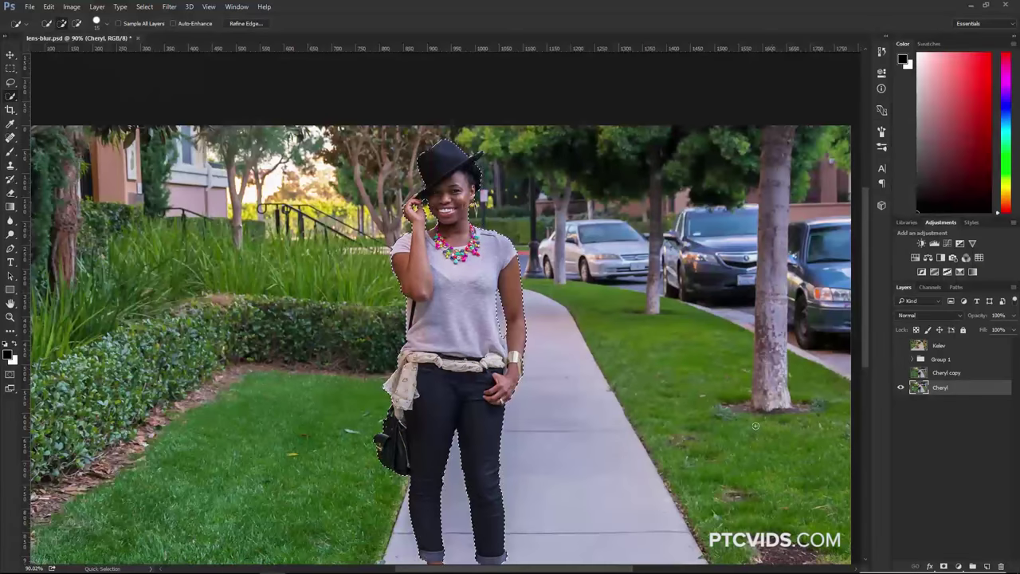
pyautogui.hotkey('ctrl', 'd')
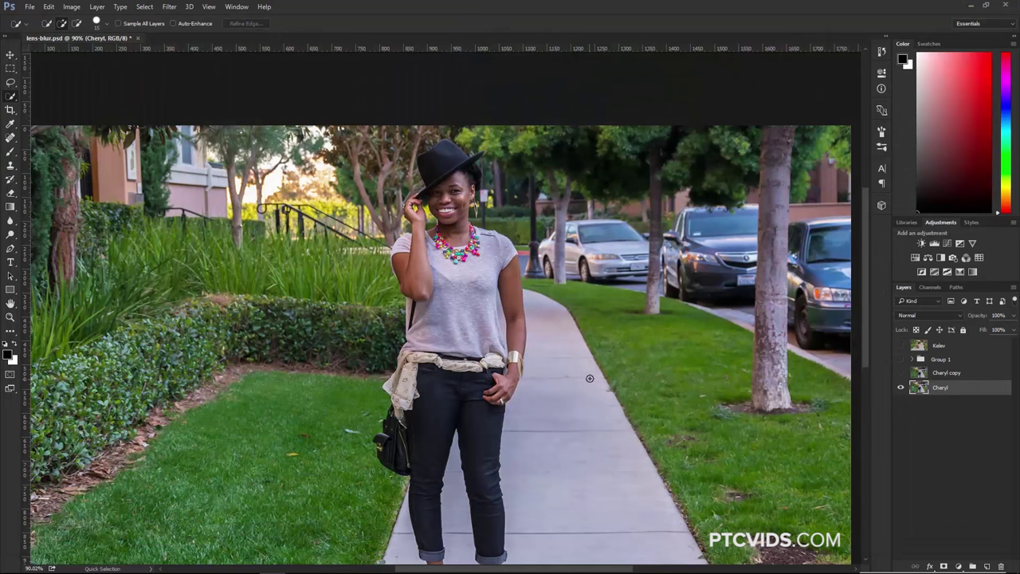
# Step: Check the saved Depth Map channel, and return to the layers with none selected and the depth-map blurred copy visible
pyautogui.scroll(-3, 591, 371)
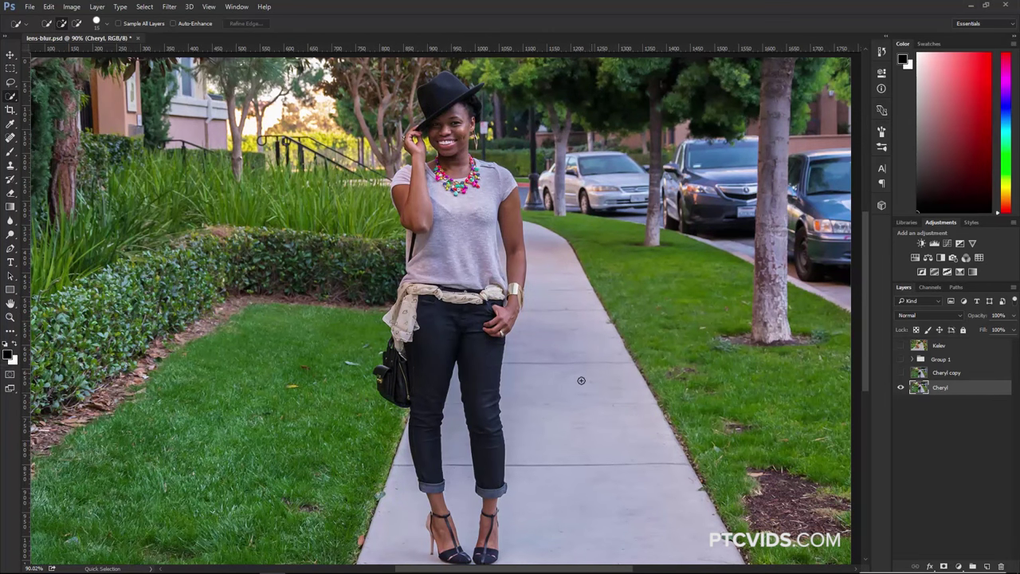
pyautogui.click(930, 287)
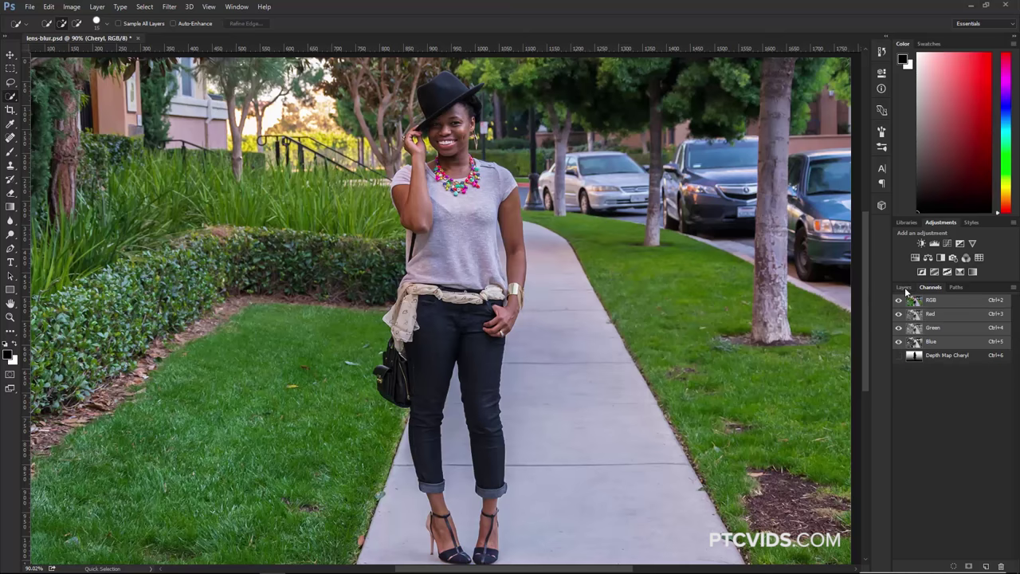
pyautogui.click(903, 287)
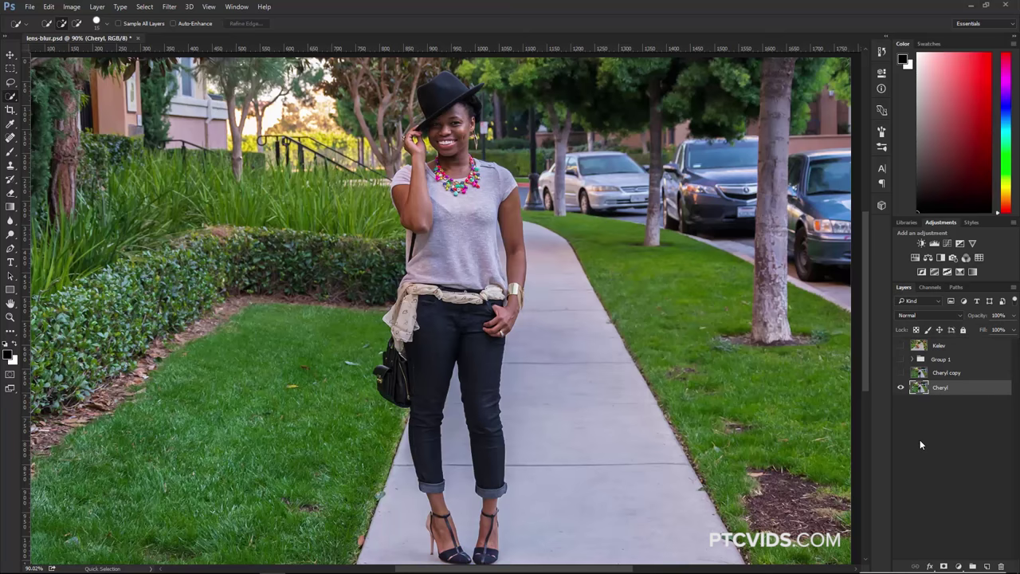
pyautogui.click(920, 439)
pyautogui.press('z')
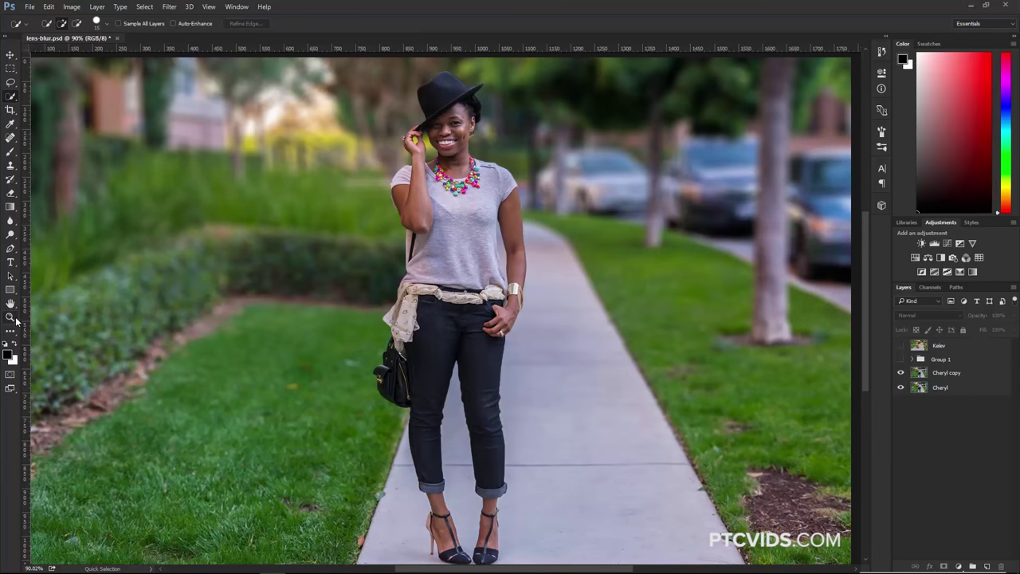
# Step: Add a new empty layer directly above the depth-map blurred photo copy
pyautogui.rightClick(136, 312)
pyautogui.click(168, 321)
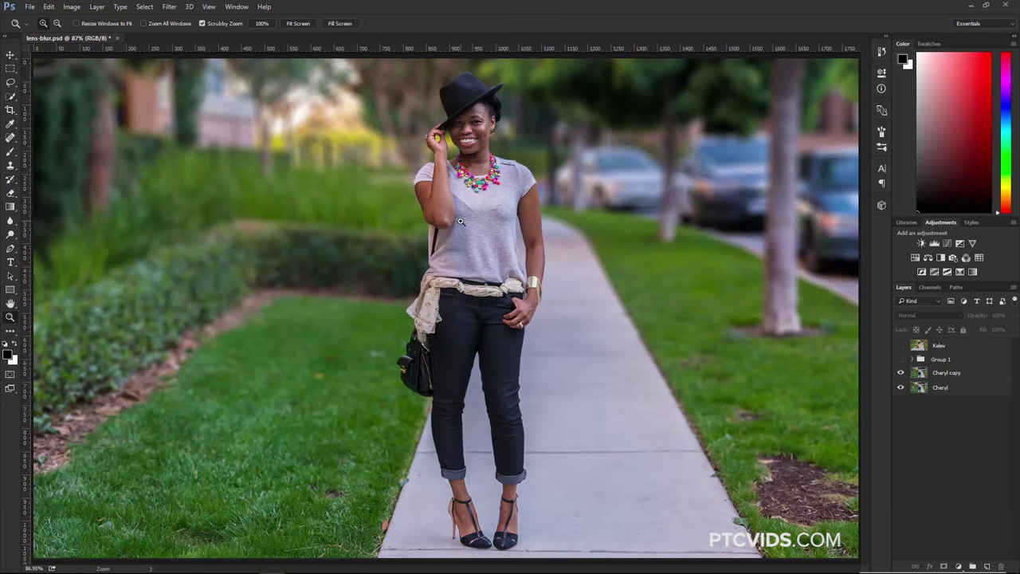
pyautogui.press('v')
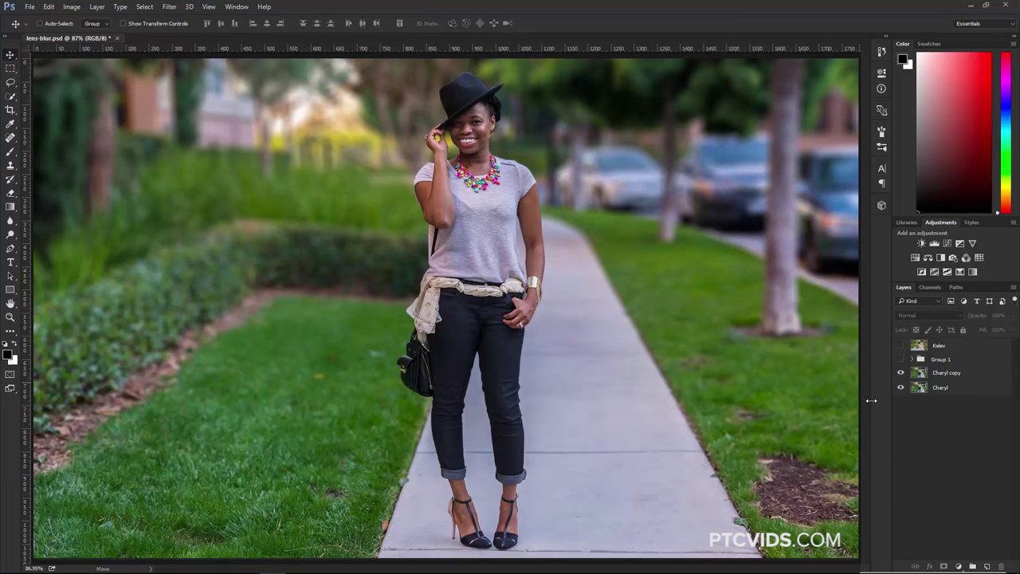
pyautogui.click(948, 379)
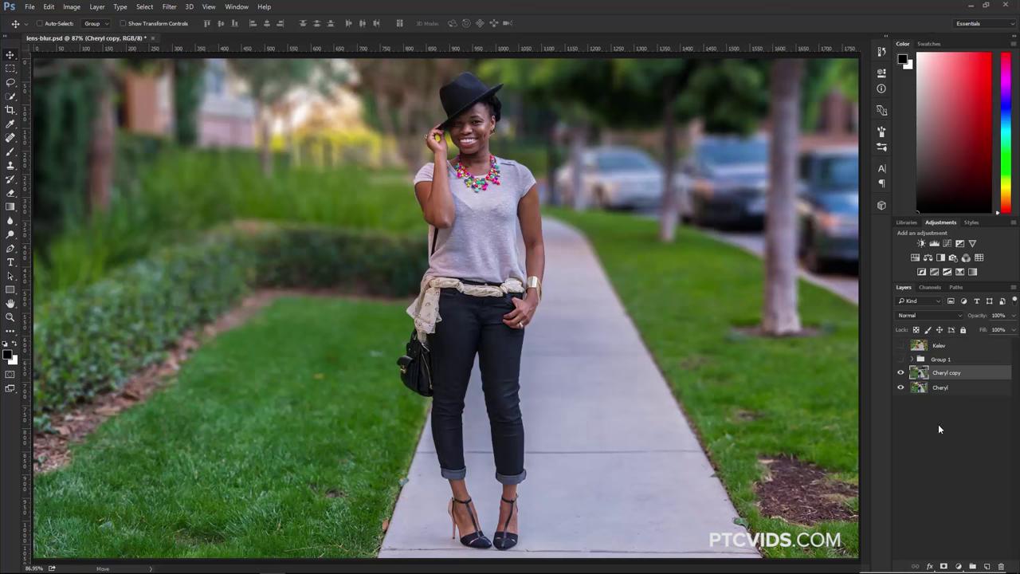
pyautogui.click(986, 566)
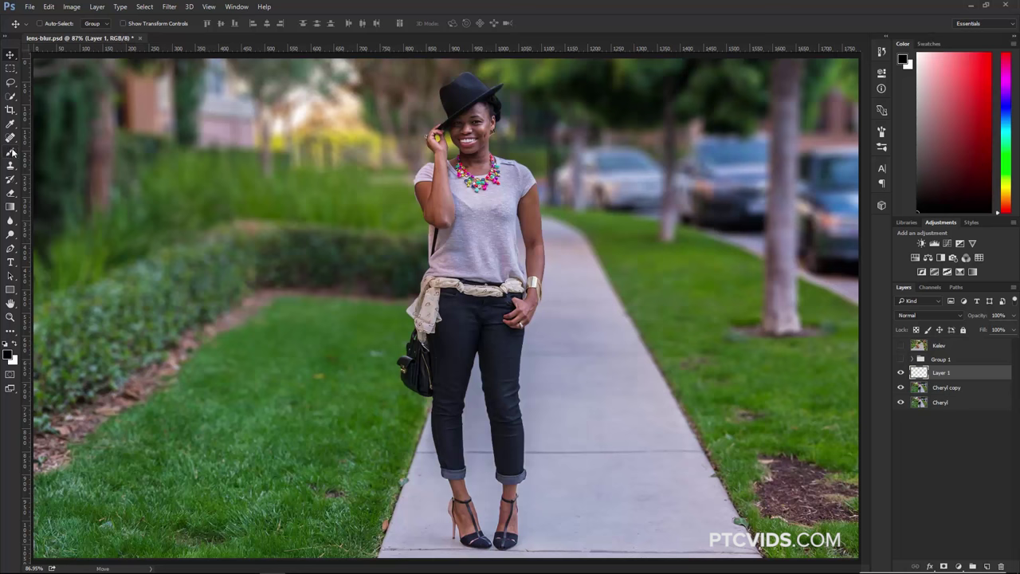
# Step: Paint a single white dab with a soft 500 px brush on the new layer, beside the woman's waist
pyautogui.press('b')
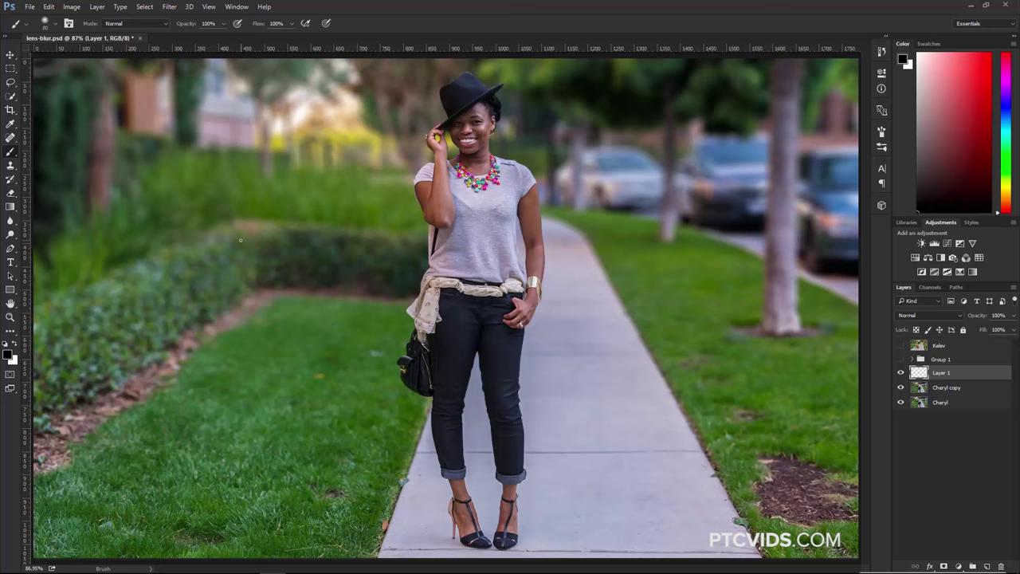
pyautogui.press(']')
pyautogui.press(']')
pyautogui.press(']')
pyautogui.press(']')
pyautogui.press(']')
pyautogui.press(']')
pyautogui.press('x')
pyautogui.press(']')
pyautogui.press(']')
pyautogui.press(']')
pyautogui.press(']')
pyautogui.press(']')
pyautogui.press(']')
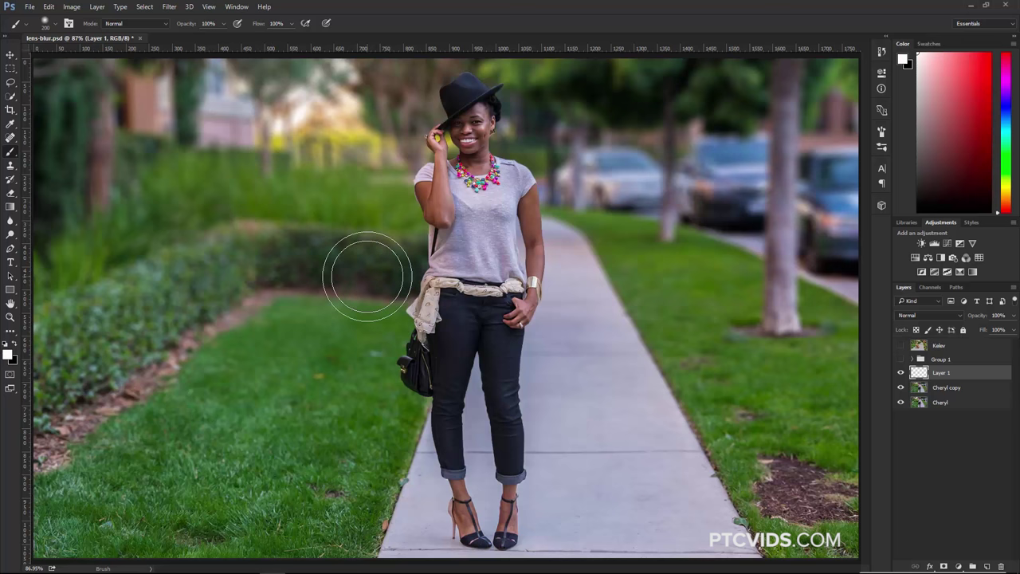
pyautogui.click(366, 276)
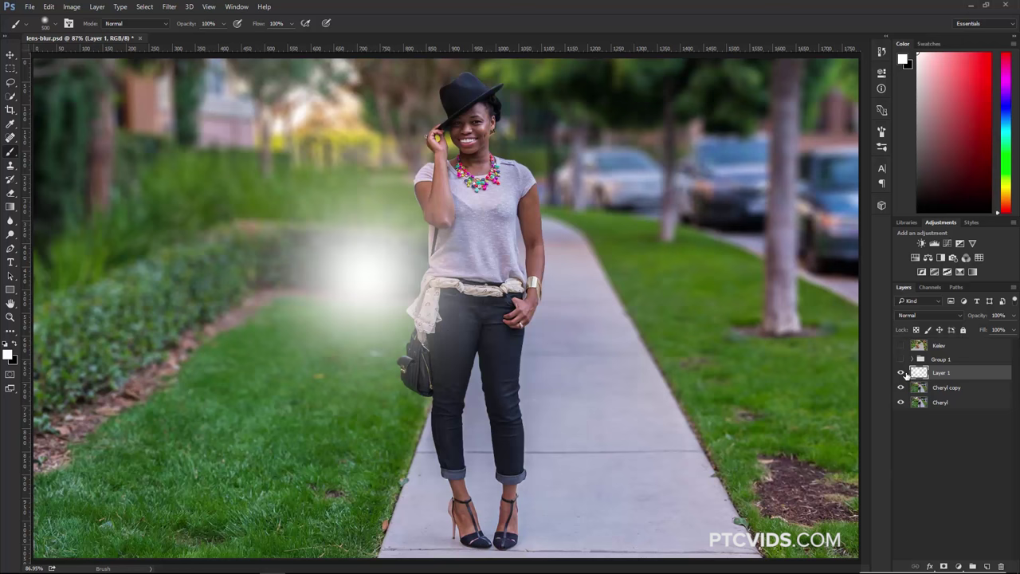
# Step: Duplicate the white glow layer and scale the copy up around its center until its faded edge spreads over most of the photo
pyautogui.hotkey('ctrl', 'j')
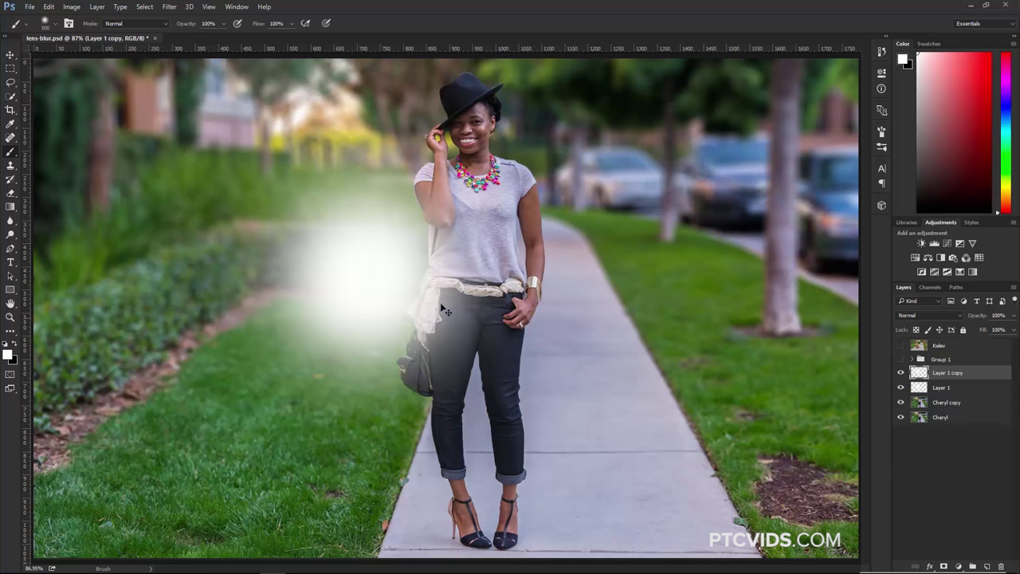
pyautogui.hotkey('ctrl', 't')
pyautogui.moveTo(553, 463); pyautogui.dragTo(828, 558)
pyautogui.hotkey('ctrl', '0')
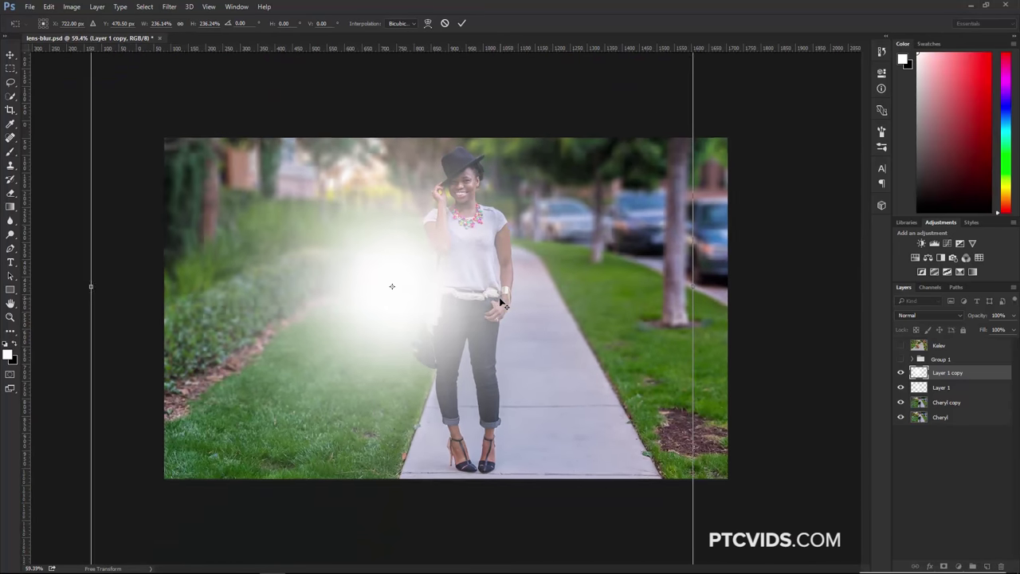
pyautogui.moveTo(615, 501); pyautogui.dragTo(664, 550)
pyautogui.press('Return')
pyautogui.press('b')
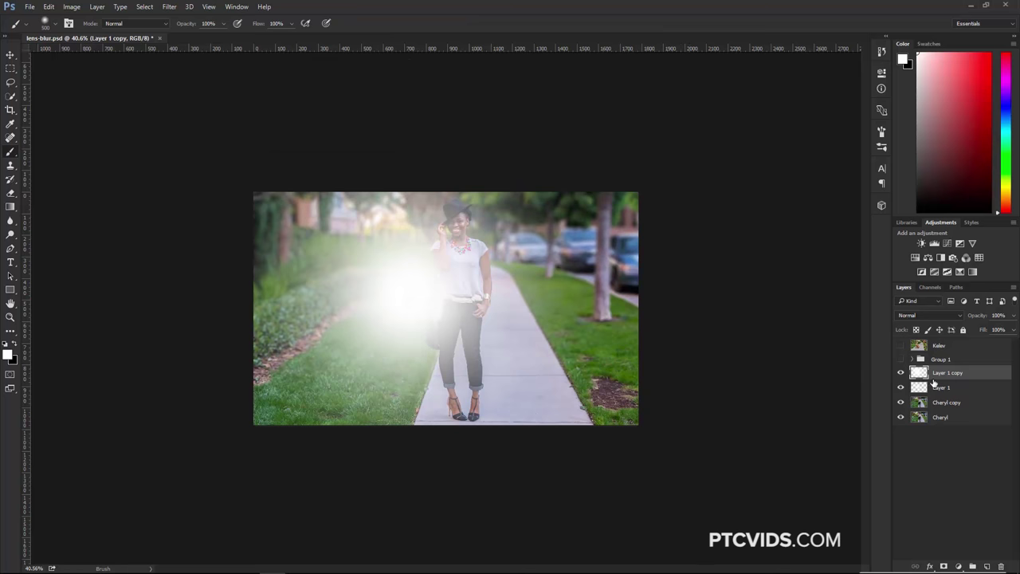
# Step: Add a colorizing Hue/Saturation adjustment clipped to the enlarged glow, with hue 45, saturation 66 and lightness -28
pyautogui.click(960, 564)
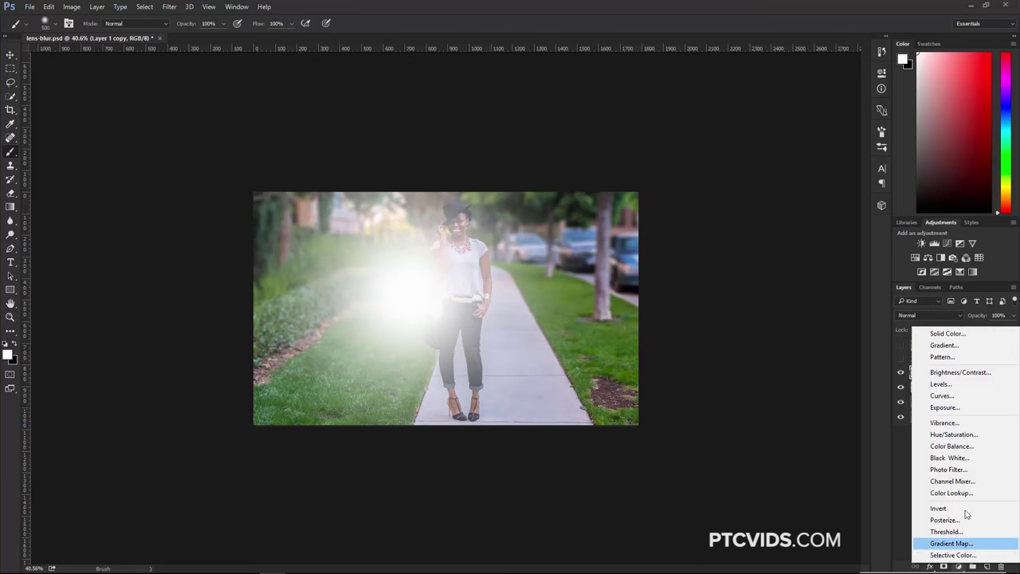
pyautogui.click(959, 435)
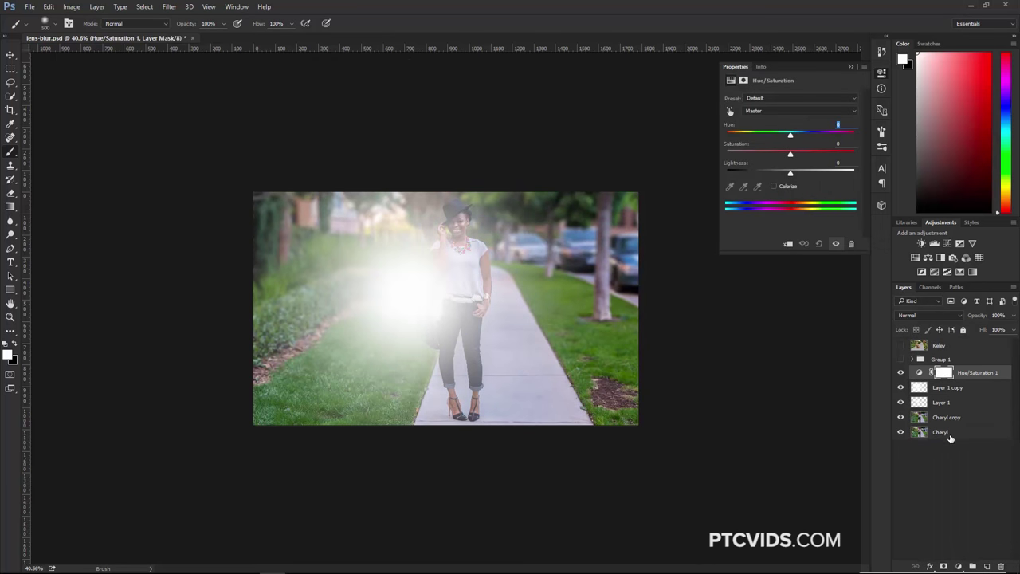
pyautogui.click(773, 186)
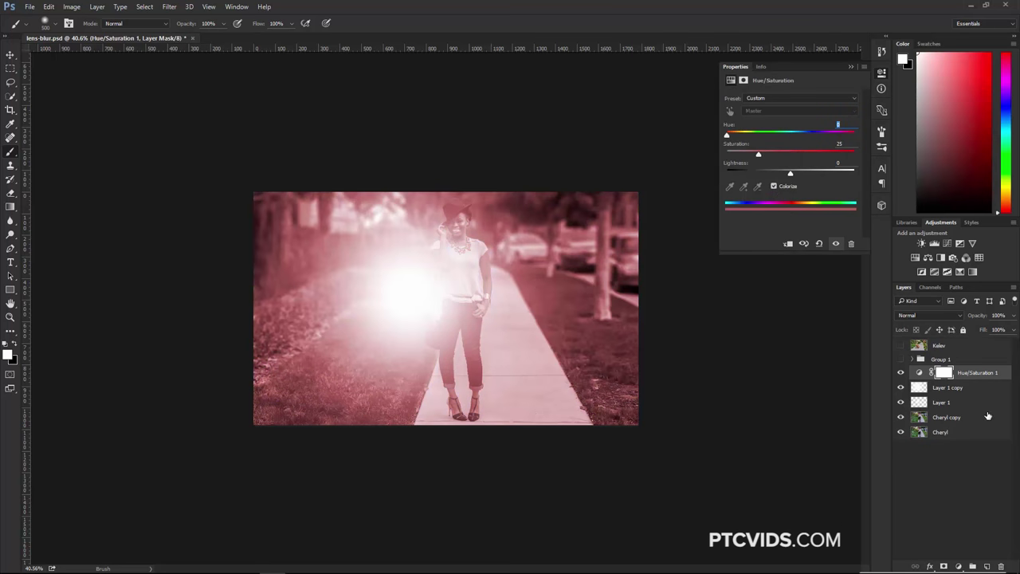
pyautogui.click(788, 244)
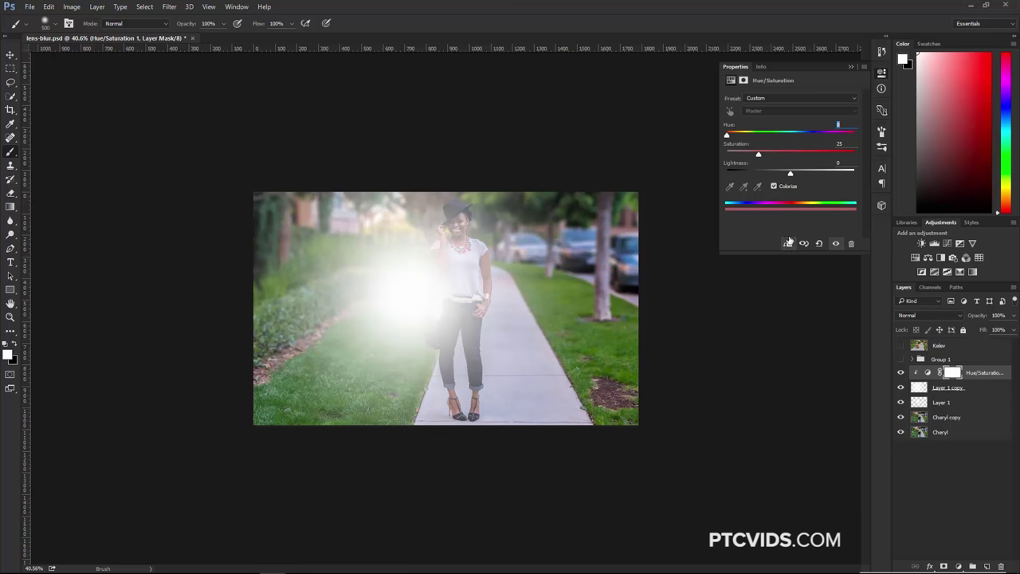
pyautogui.moveTo(726, 137); pyautogui.dragTo(742, 136)
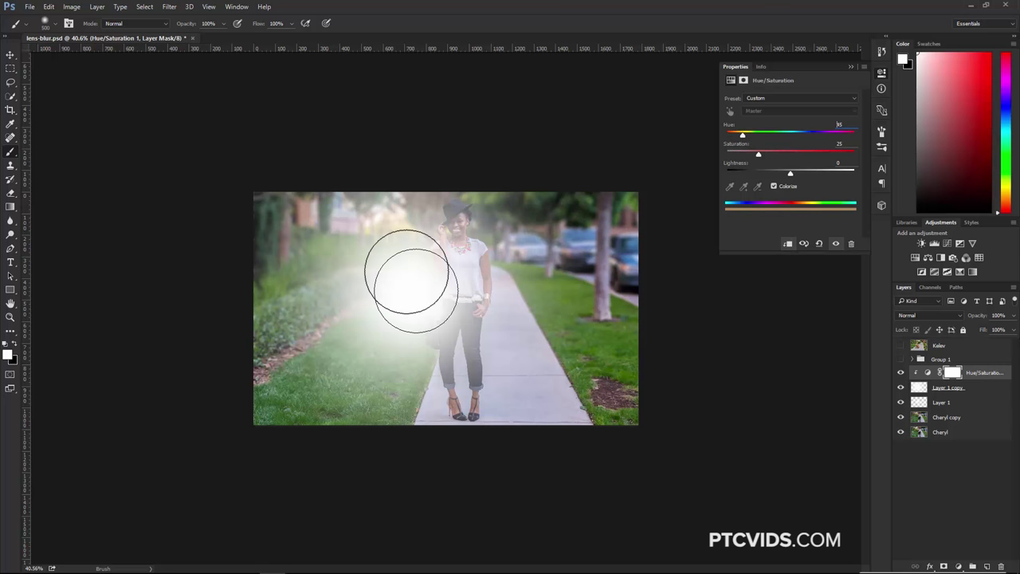
pyautogui.moveTo(787, 177); pyautogui.dragTo(802, 154)
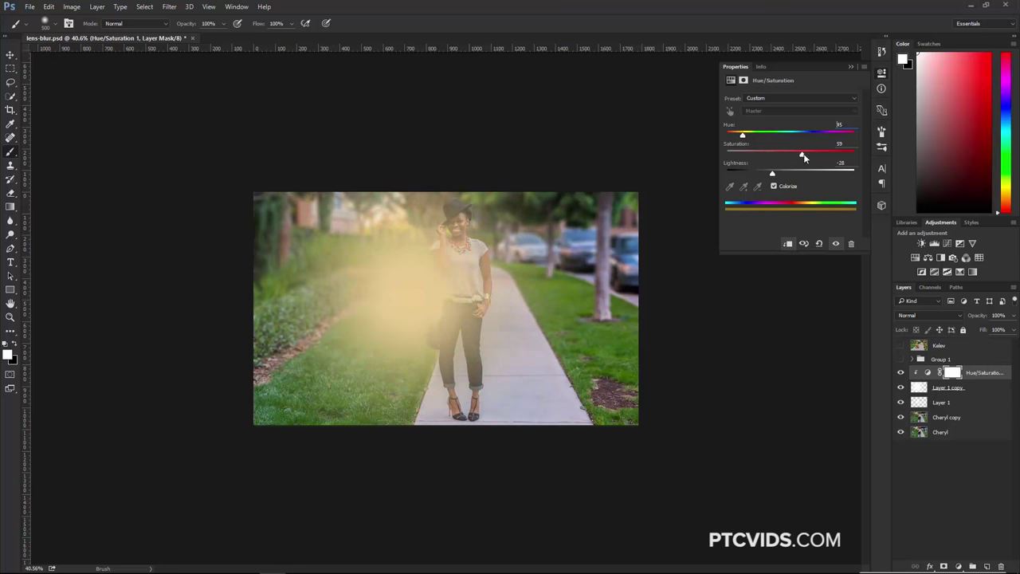
# Step: Rename the enlarged glow layer "outer glow" and the original small glow layer "center glow"
pyautogui.click(918, 387)
pyautogui.doubleClick(938, 388)
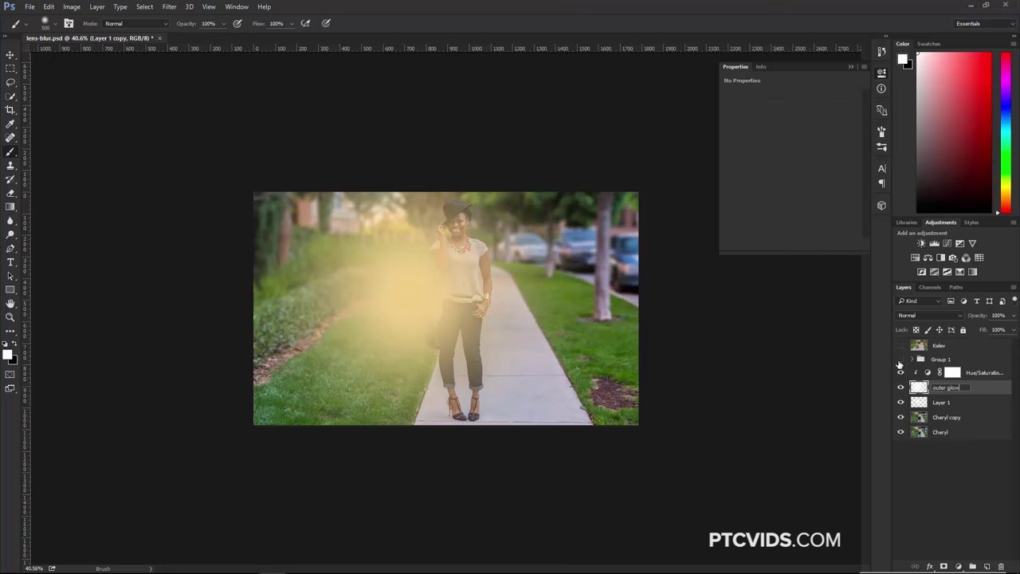
pyautogui.write('outer glow')
pyautogui.press('Return')
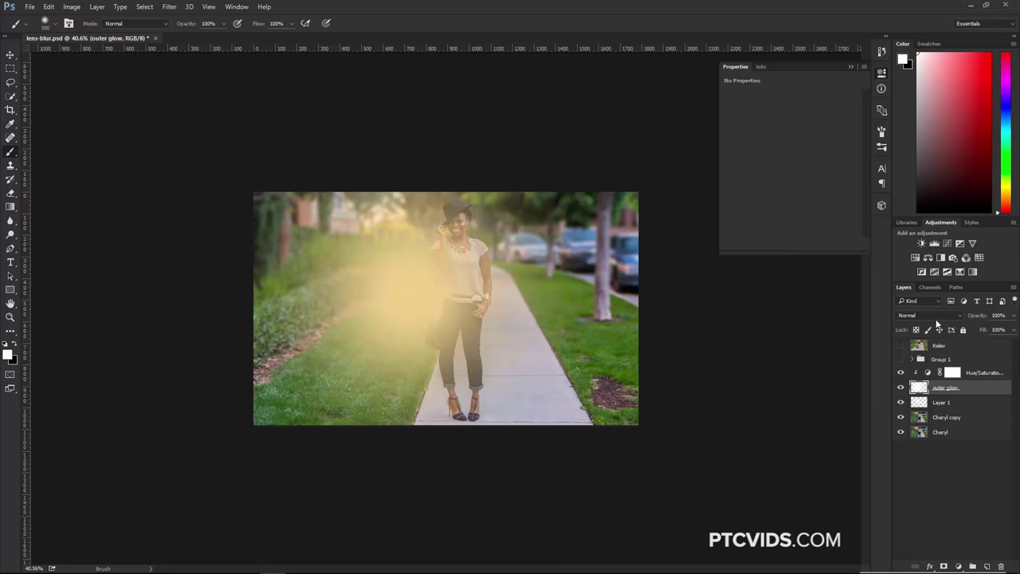
pyautogui.doubleClick(940, 403)
pyautogui.write('ce')
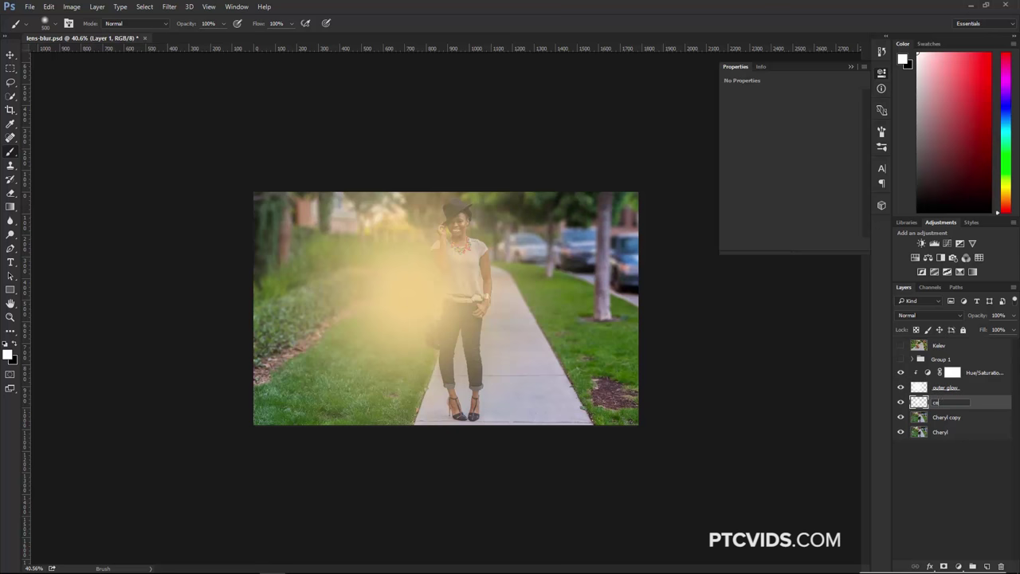
pyautogui.write('nter glow')
pyautogui.press('Return')
# Step: Set the blend mode of both the outer glow and center glow layers to Linear Dodge (Add)
pyautogui.keyDown('shift'); pyautogui.click(924, 388); pyautogui.keyUp('shift')
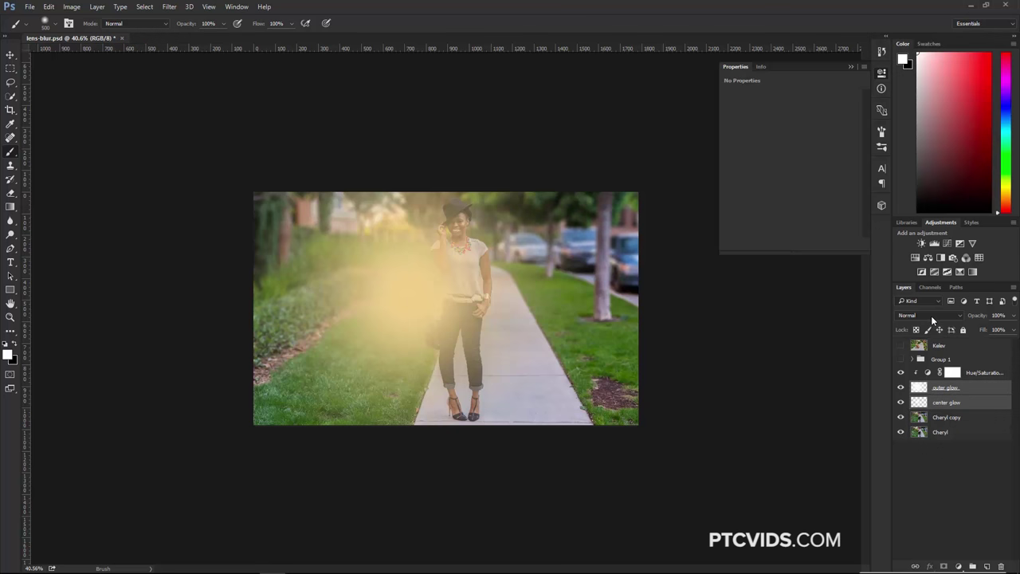
pyautogui.click(931, 316)
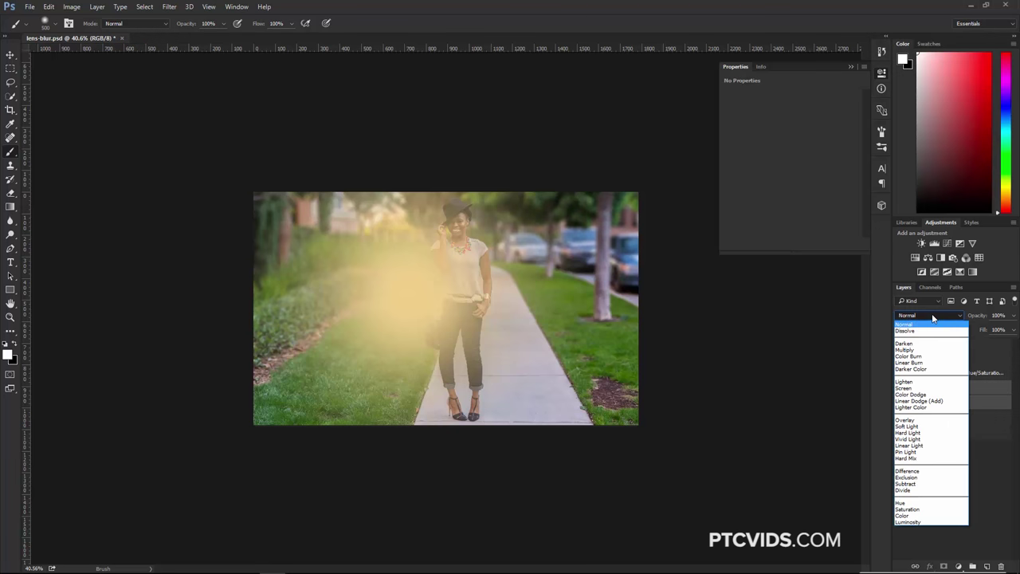
pyautogui.click(931, 401)
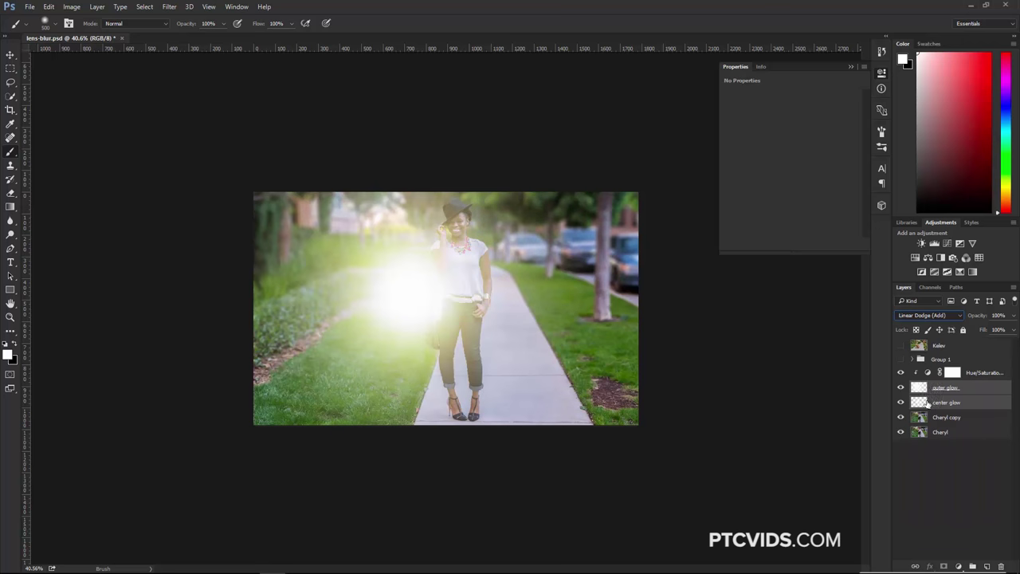
# Step: Warm the outer glow by setting its Hue/Saturation adjustment to hue 23, saturation 63 and lightness -49
pyautogui.click(933, 376)
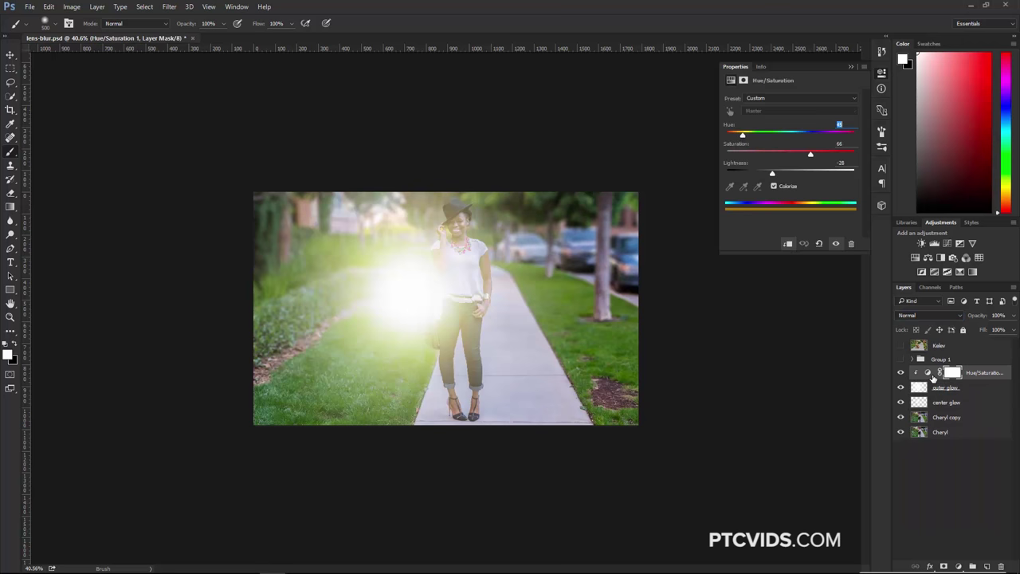
pyautogui.moveTo(771, 174); pyautogui.dragTo(758, 177)
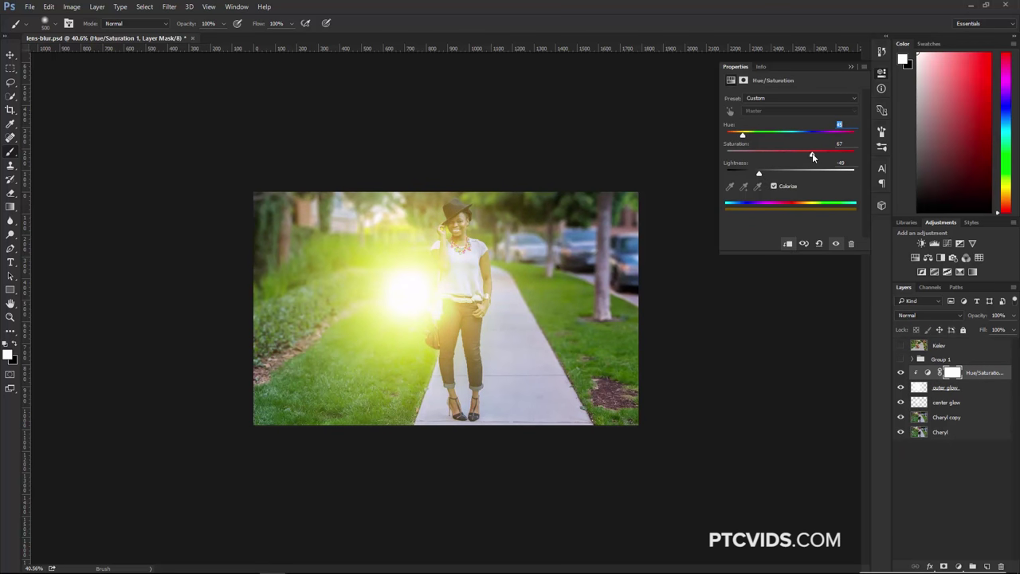
pyautogui.moveTo(812, 153); pyautogui.dragTo(809, 153)
pyautogui.moveTo(742, 137)
pyautogui.mouseDown()
pyautogui.moveTo(751, 138)
pyautogui.moveTo(736, 139)
pyautogui.mouseUp()
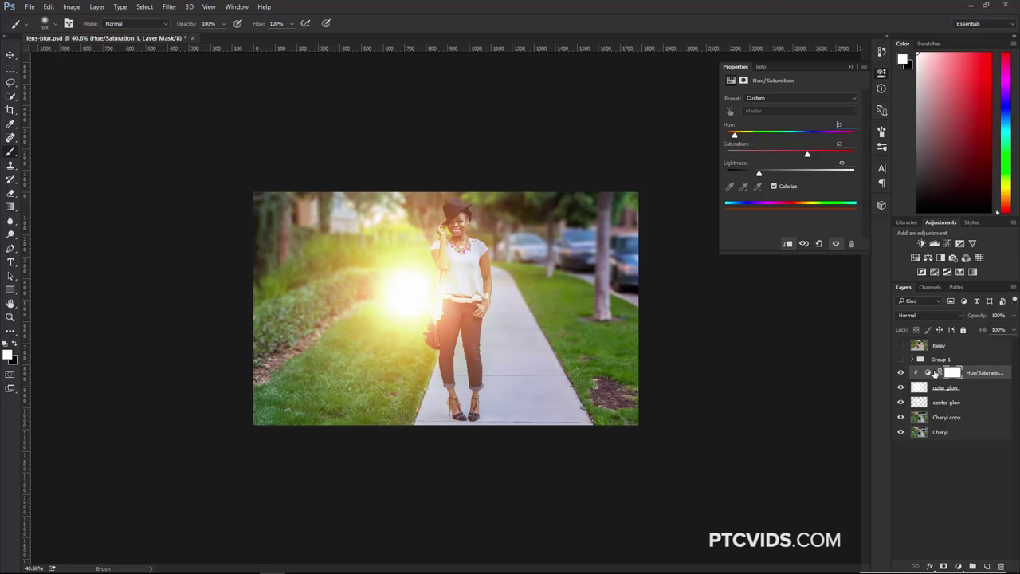
# Step: Group the Hue/Saturation adjustment with both glow layers, and move the group to the bright background in the photo's upper-left area
pyautogui.keyDown('shift'); pyautogui.click(962, 403); pyautogui.keyUp('shift')
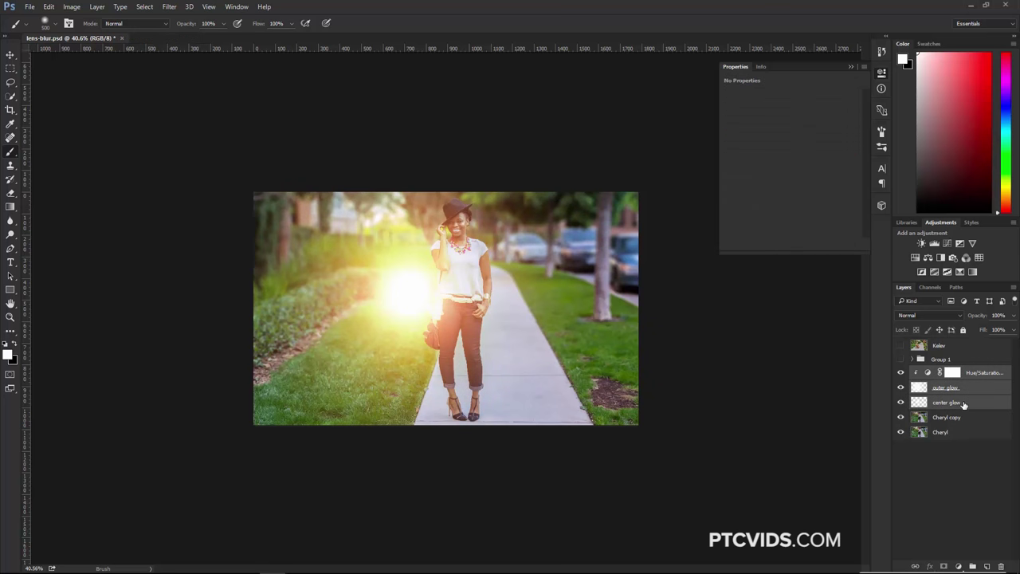
pyautogui.hotkey('ctrl', 'g')
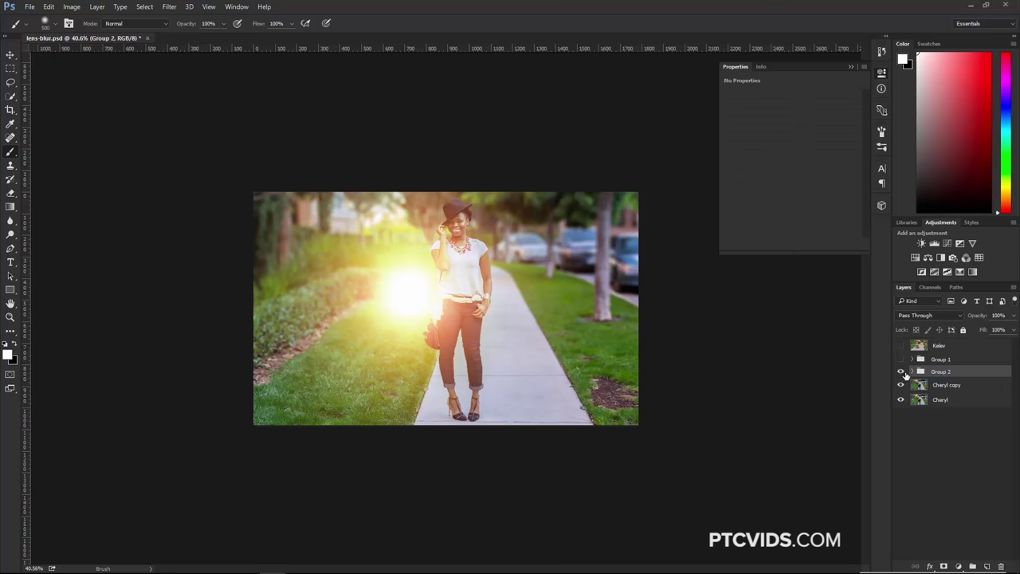
pyautogui.click(901, 372)
pyautogui.click(900, 372)
pyautogui.press('v')
pyautogui.moveTo(428, 303)
pyautogui.mouseDown()
pyautogui.moveTo(403, 232)
pyautogui.moveTo(369, 221)
pyautogui.moveTo(373, 206)
pyautogui.moveTo(351, 212)
pyautogui.mouseUp()
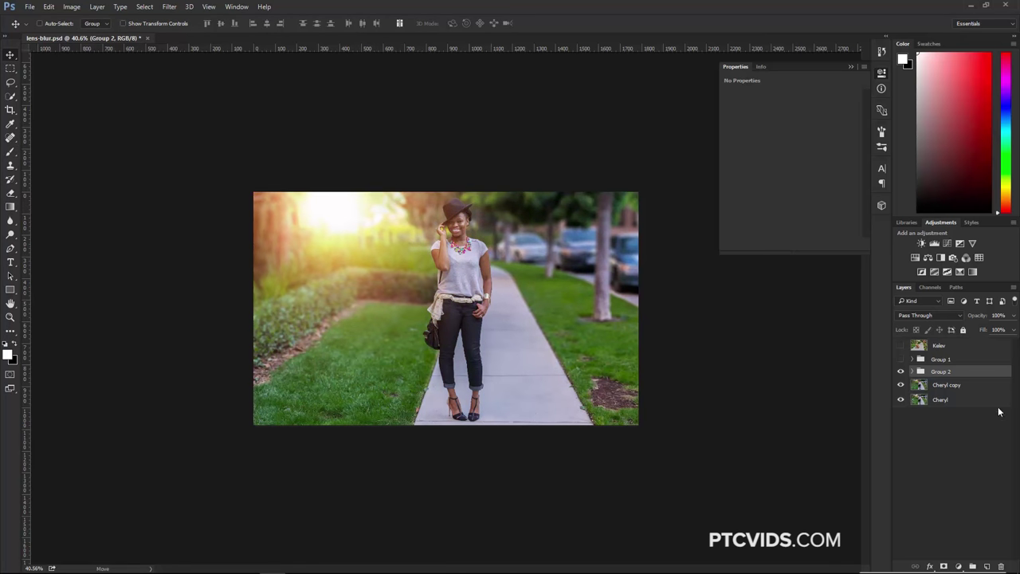
# Step: Expand the glow group and try adjusting the Fill of the outer glow layer
pyautogui.click(912, 372)
pyautogui.click(954, 401)
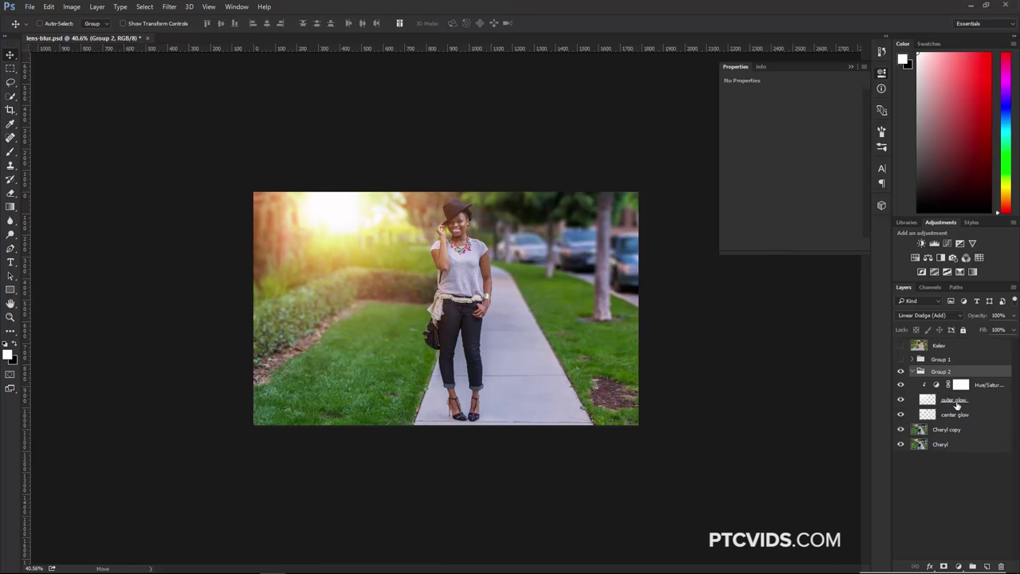
pyautogui.moveTo(982, 329)
pyautogui.mouseDown()
pyautogui.moveTo(940, 332)
pyautogui.moveTo(996, 333)
pyautogui.mouseUp()
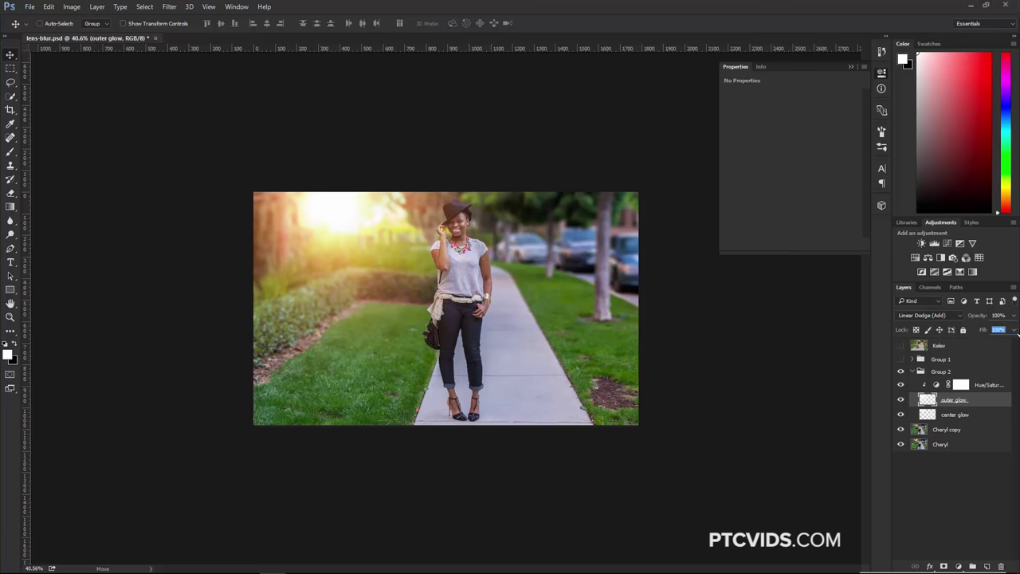
# Step: Add a Gradient Map adjustment above the blurred photo copy and replace its gradient presets with the Photographic Toning set
pyautogui.click(961, 435)
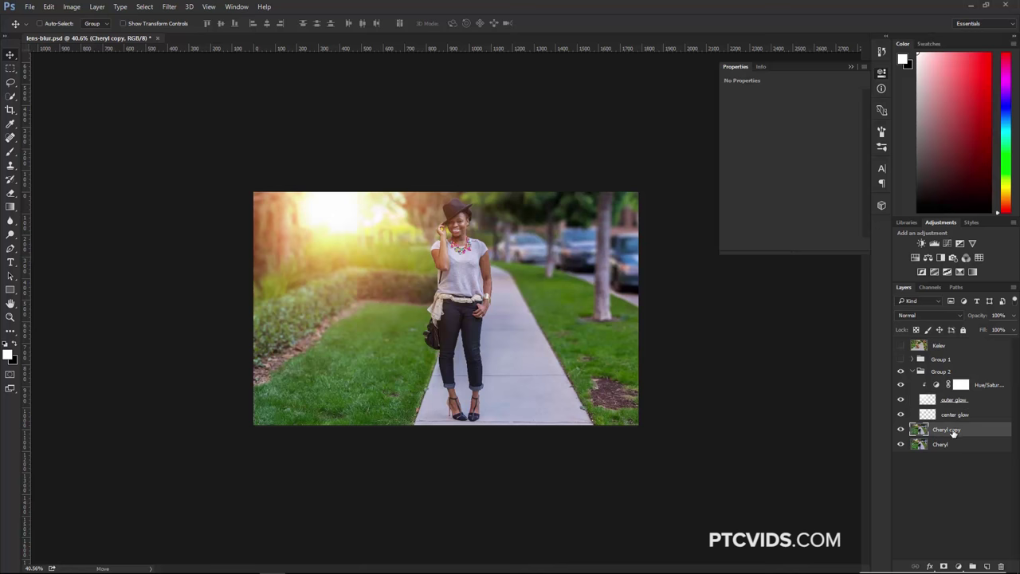
pyautogui.click(958, 567)
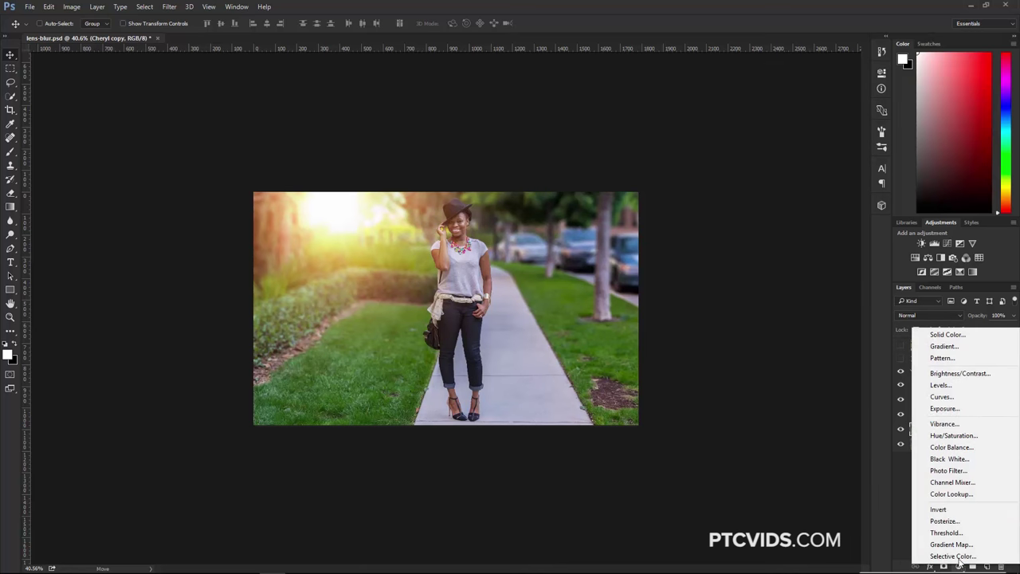
pyautogui.click(952, 544)
pyautogui.click(854, 101)
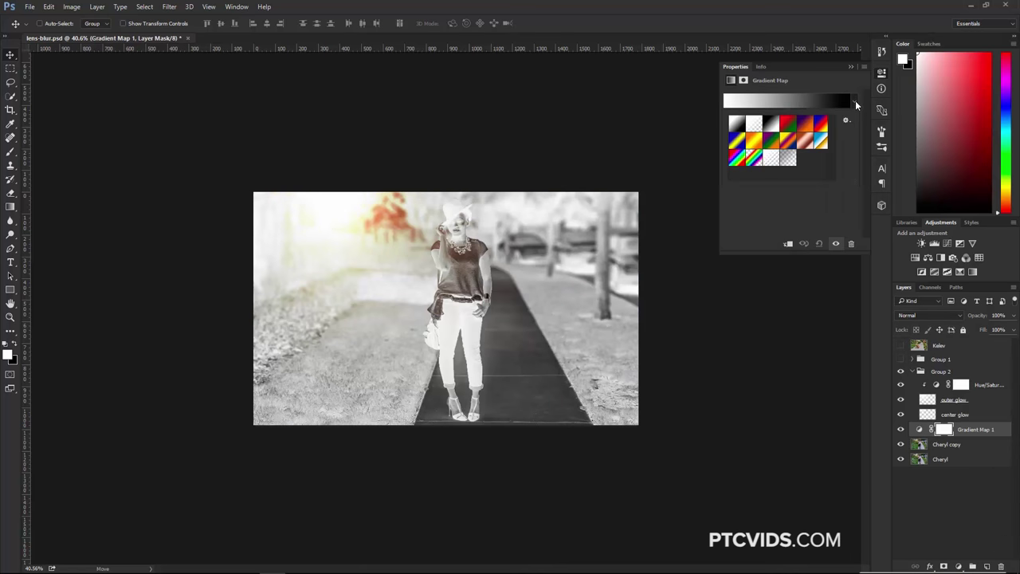
pyautogui.click(845, 121)
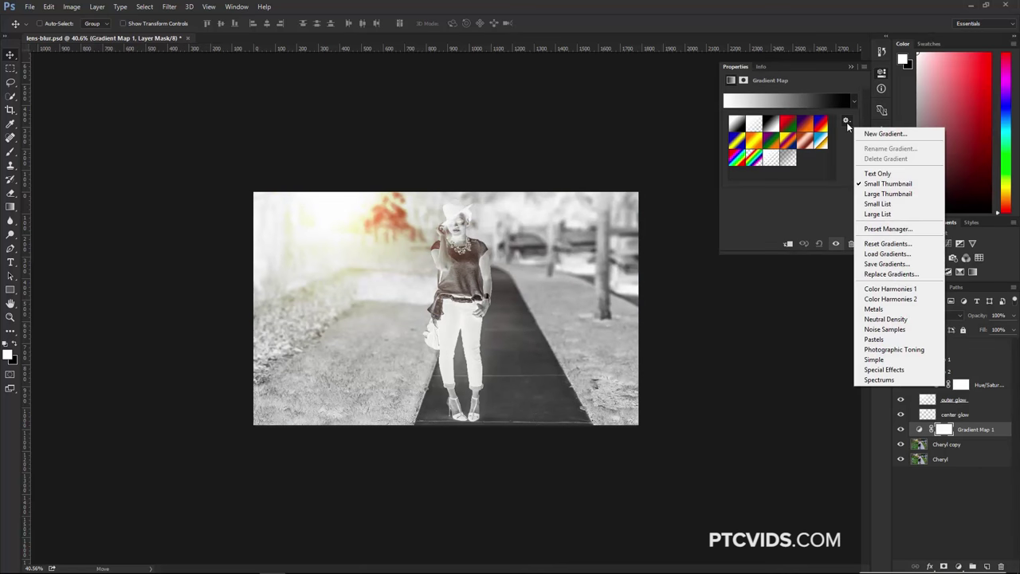
pyautogui.click(900, 351)
pyautogui.click(477, 216)
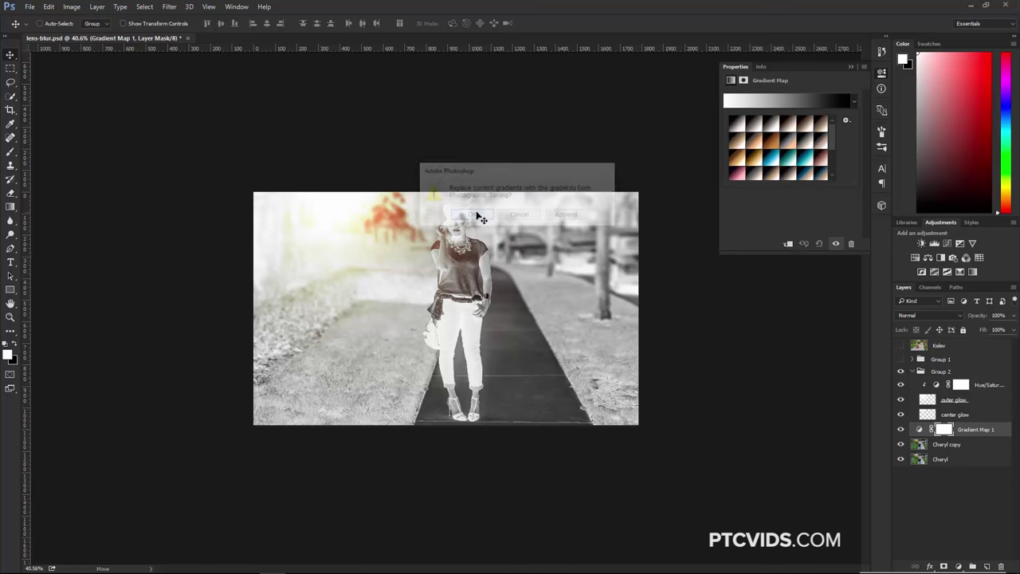
# Step: Apply the gold-toned Photographic Toning preset running from black through golden brown to cream to the Gradient Map
pyautogui.click(772, 146)
pyautogui.click(744, 159)
pyautogui.click(749, 164)
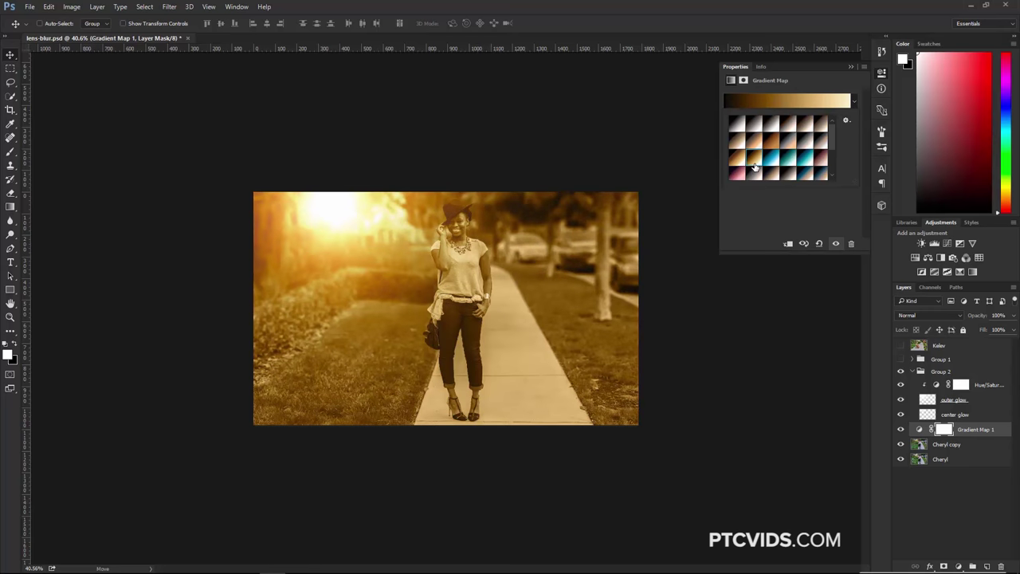
# Step: Set the Gradient Map layer's blend mode to Soft Light and lower its opacity to 51%
pyautogui.click(928, 315)
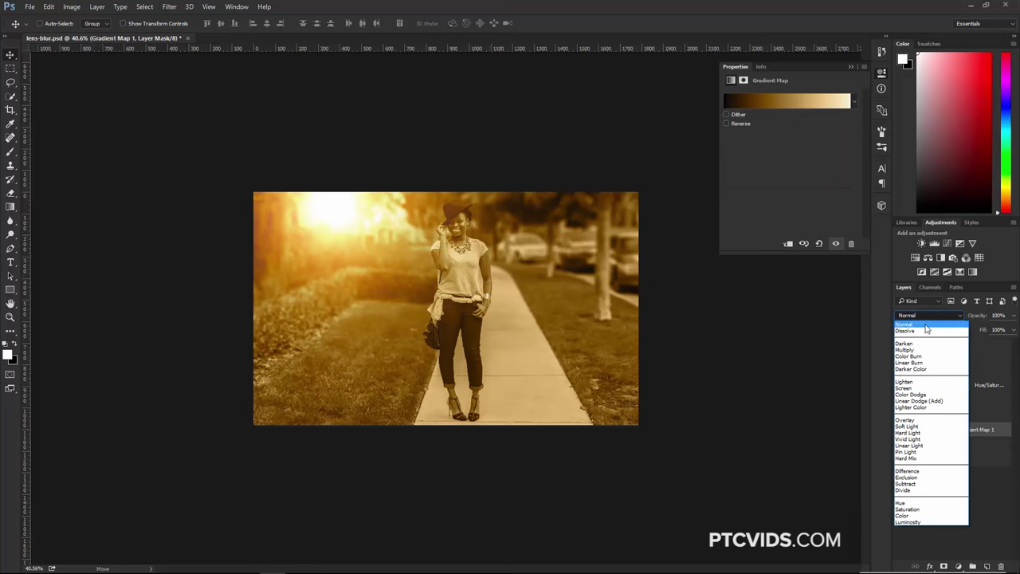
pyautogui.press('Escape')
pyautogui.hotkey('shift', 'alt', 'f')
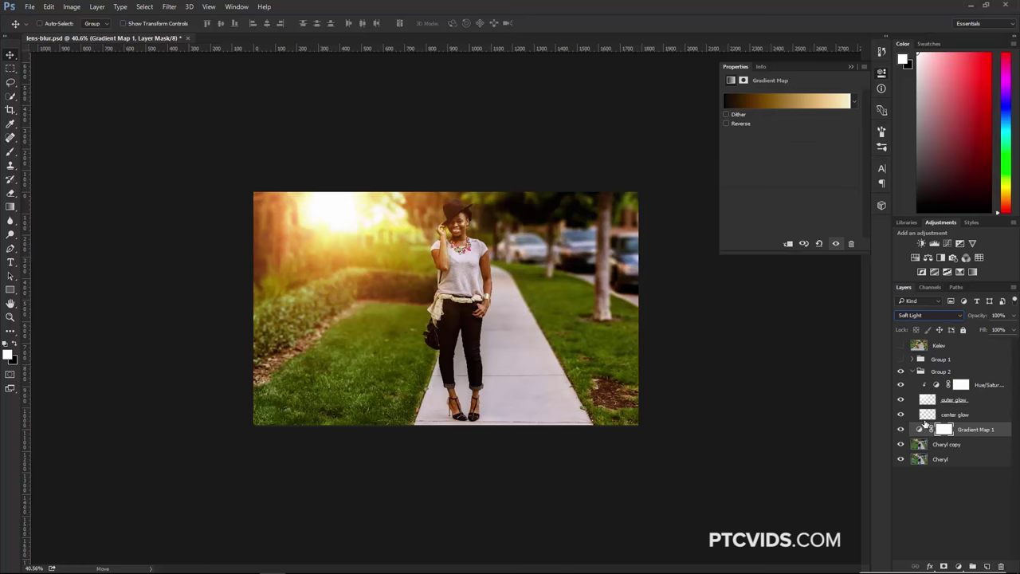
pyautogui.moveTo(978, 315)
pyautogui.mouseDown()
pyautogui.moveTo(931, 317)
pyautogui.moveTo(979, 321)
pyautogui.mouseUp()
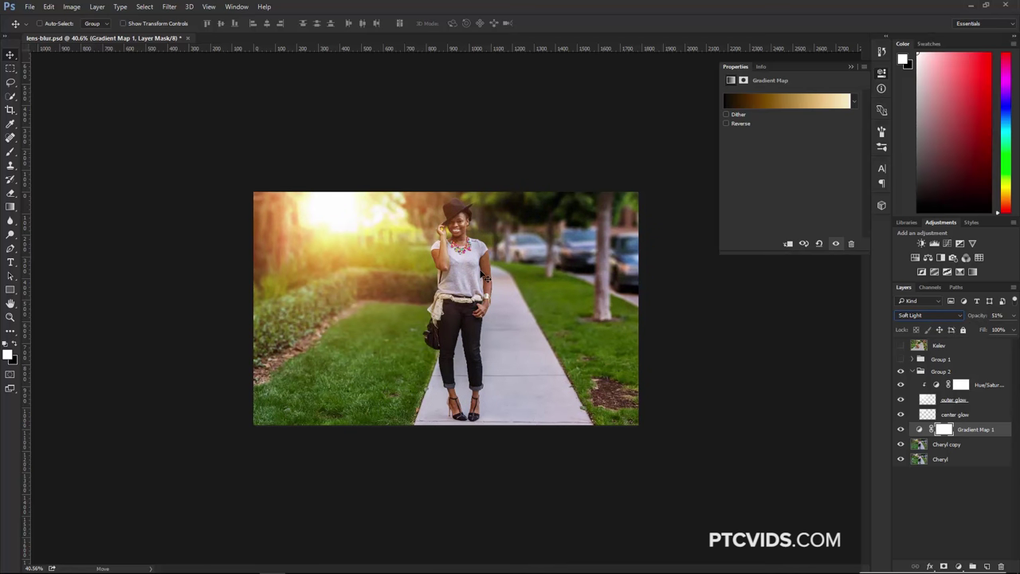
pyautogui.click(849, 67)
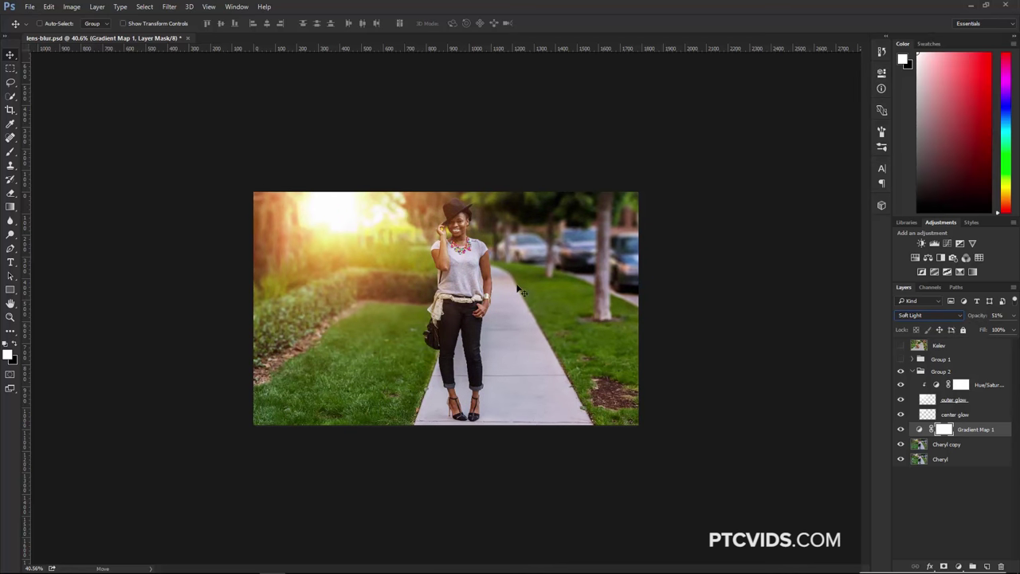
pyautogui.hotkey('ctrl', '0')
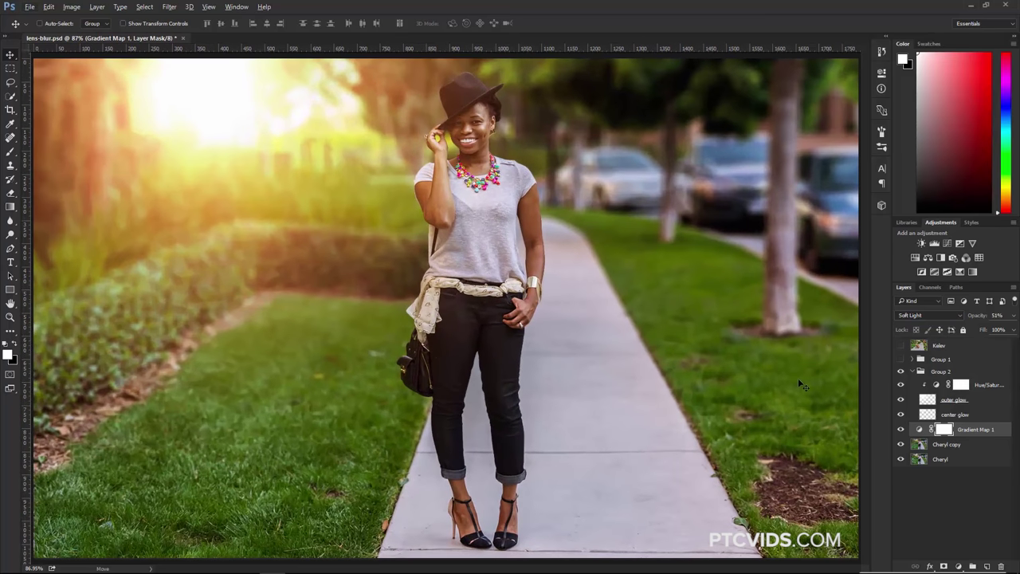
# Step: Collapse the glow layers' group, compare the photo with and without it, and rename the group Glow
pyautogui.click(912, 371)
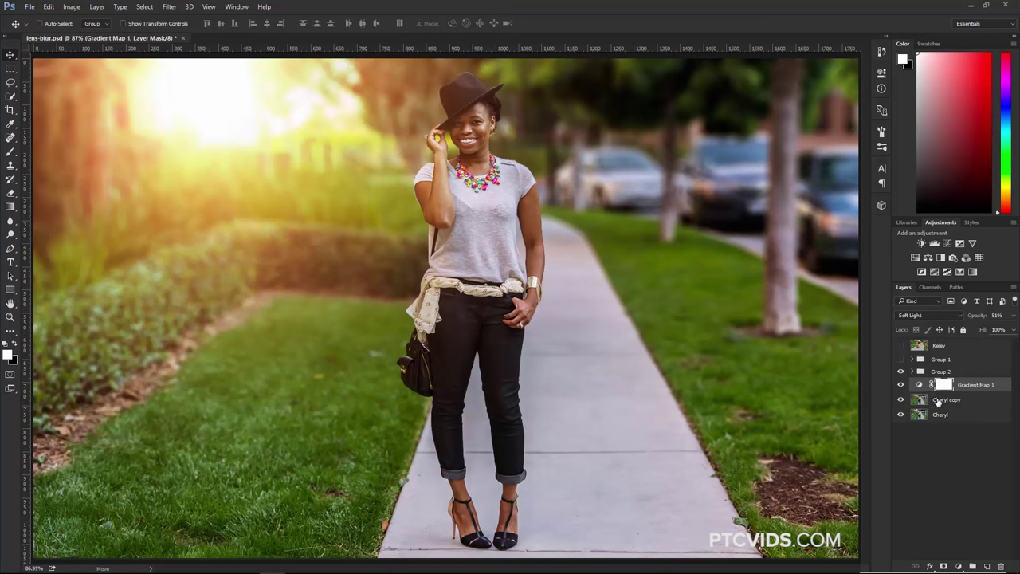
pyautogui.click(901, 371)
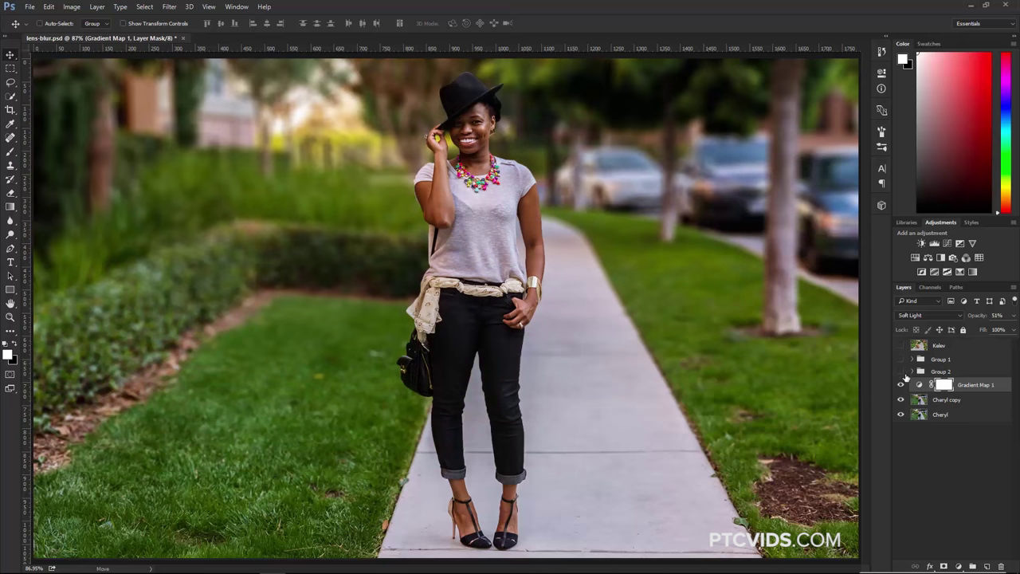
pyautogui.click(901, 372)
pyautogui.click(929, 373)
pyautogui.doubleClick(939, 371)
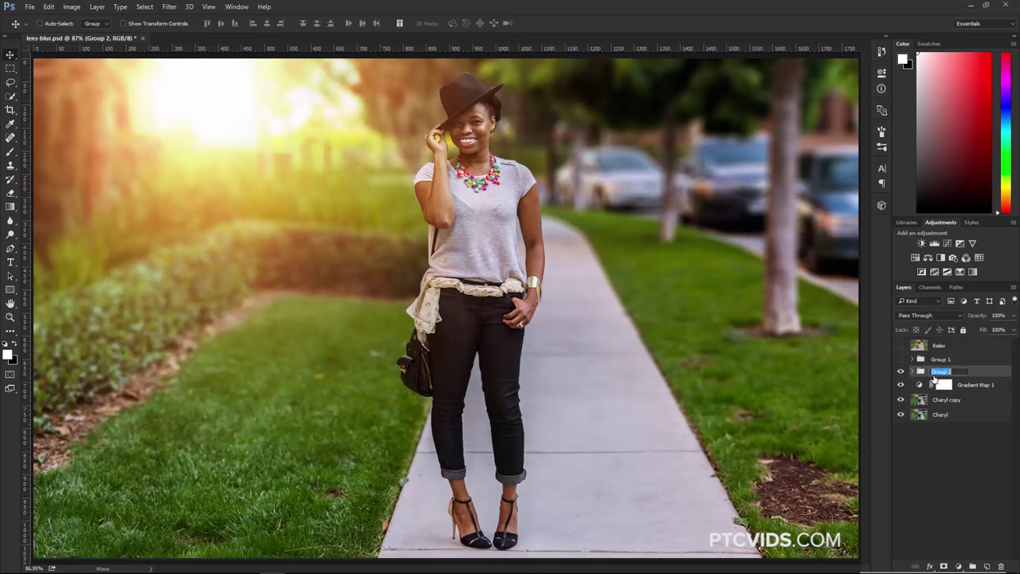
pyautogui.write('c')
pyautogui.write('low')
pyautogui.press('Return')
# Step: Group the Glow group, Gradient Map and blurred photo copy together, and compare the edited photo with the original
pyautogui.click(924, 389)
pyautogui.click(922, 400)
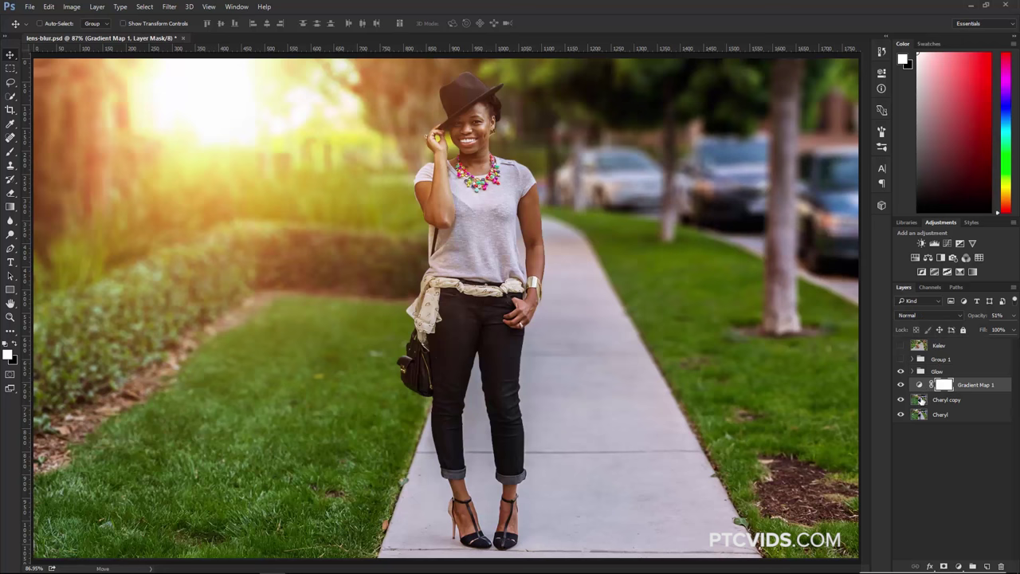
pyautogui.click(925, 373)
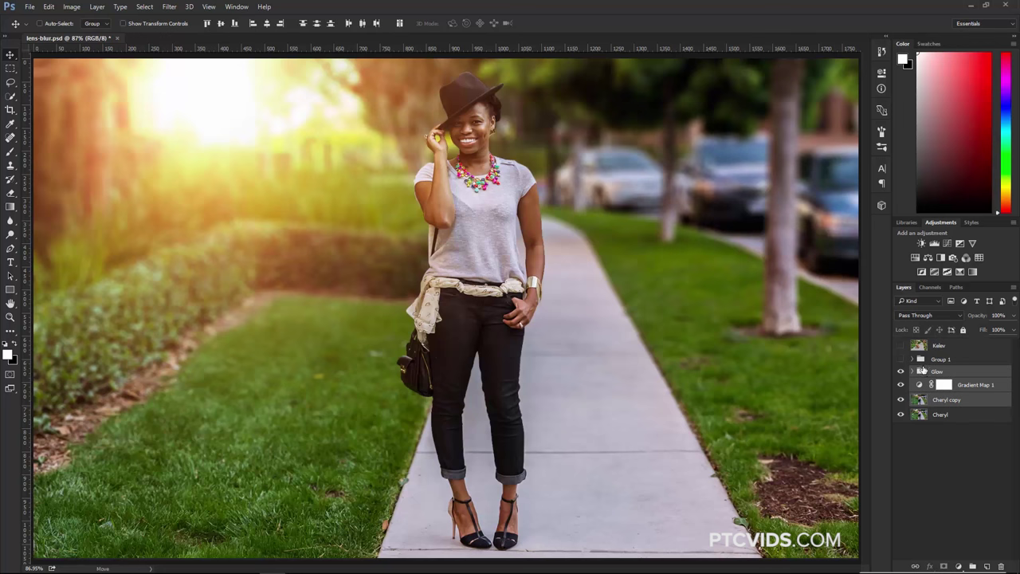
pyautogui.hotkey('ctrl', 'g')
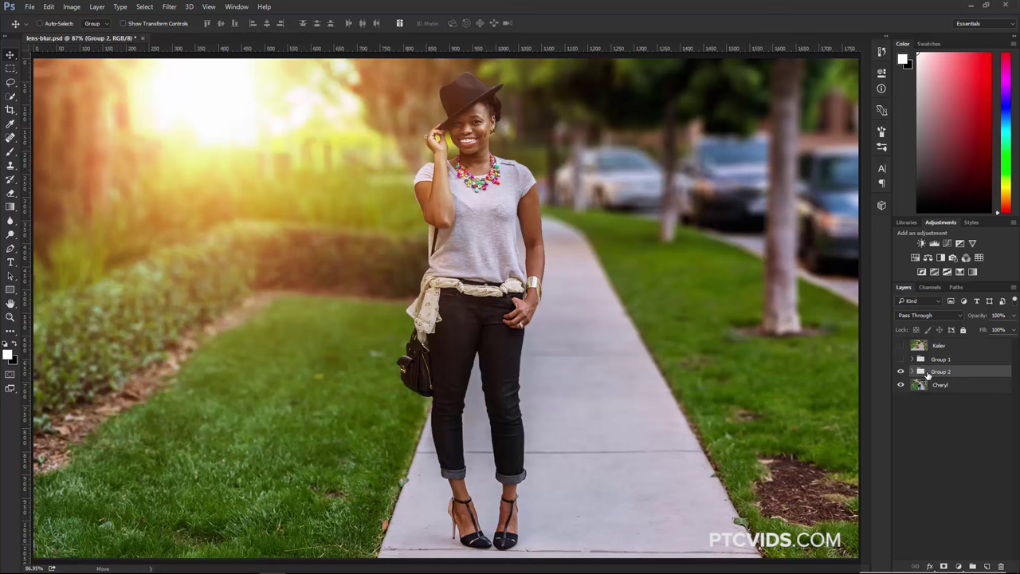
pyautogui.click(901, 373)
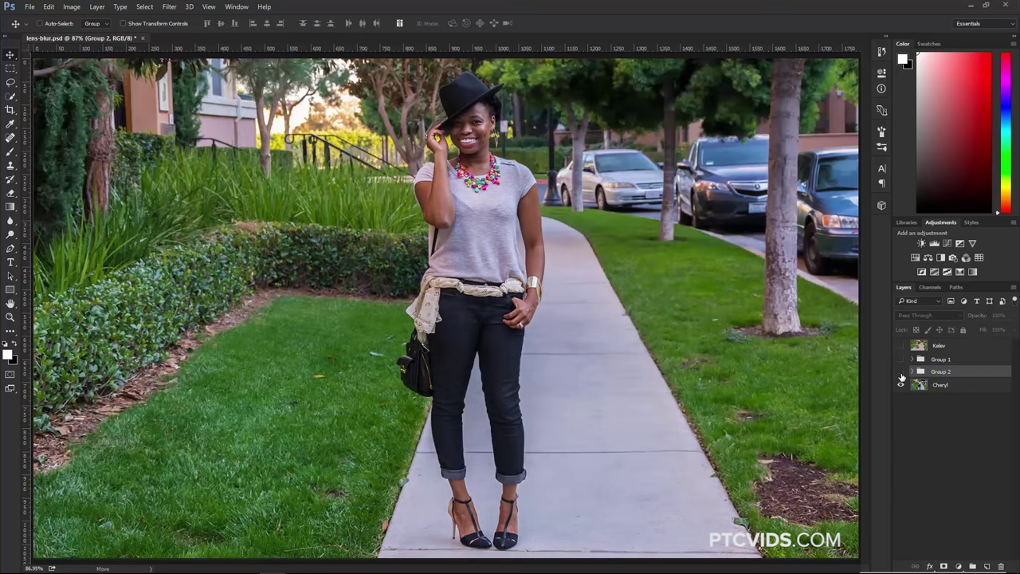
pyautogui.click(901, 372)
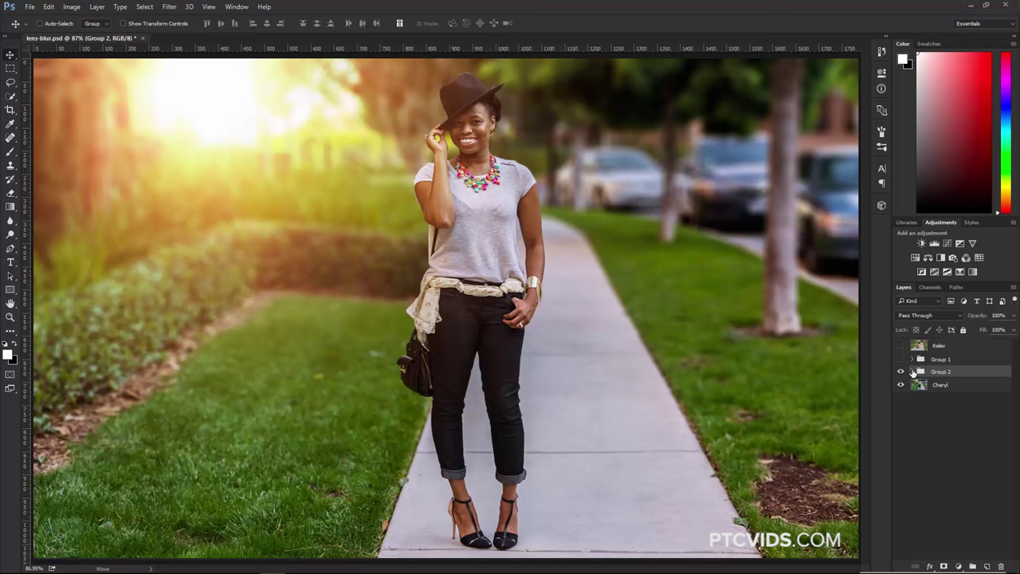
# Step: Soften the jagged outer edge of the woman's lowered arm with the Blur tool on the blurred photo copy inside the new group
pyautogui.click(912, 372)
pyautogui.click(980, 413)
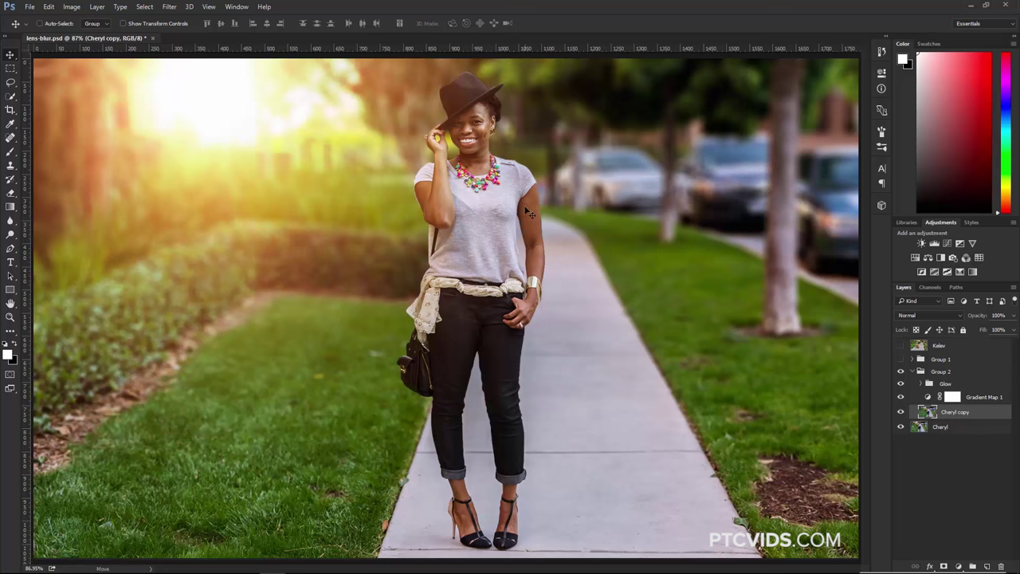
pyautogui.scroll(5, 543, 212)
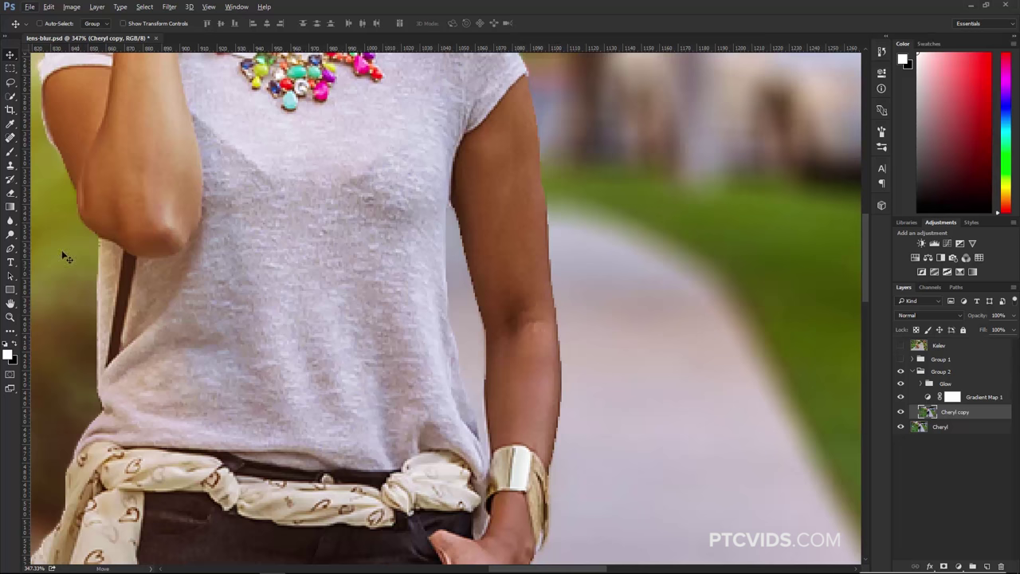
pyautogui.click(8, 222)
pyautogui.moveTo(7, 222); pyautogui.dragTo(47, 223)
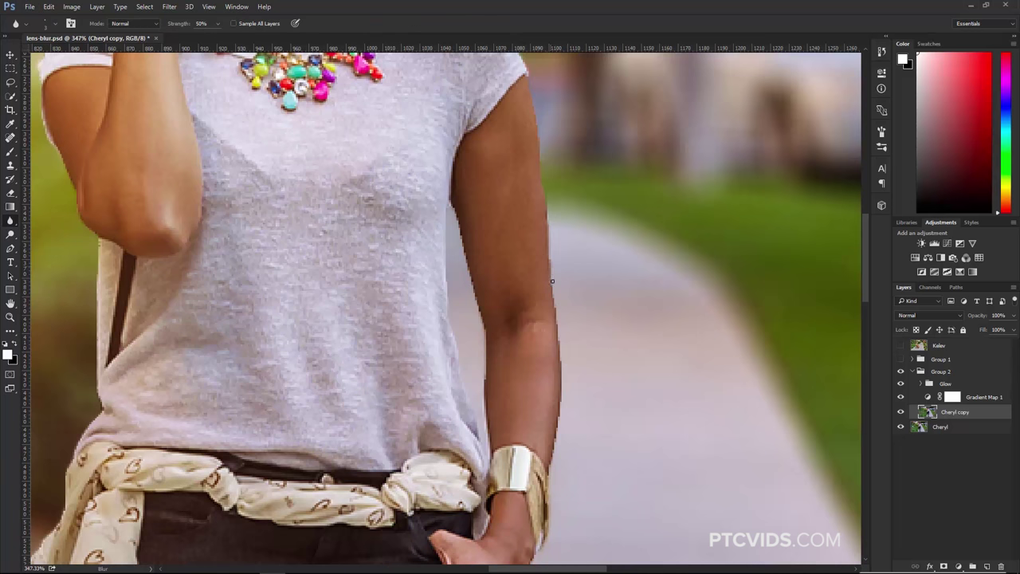
pyautogui.moveTo(554, 311); pyautogui.dragTo(561, 345)
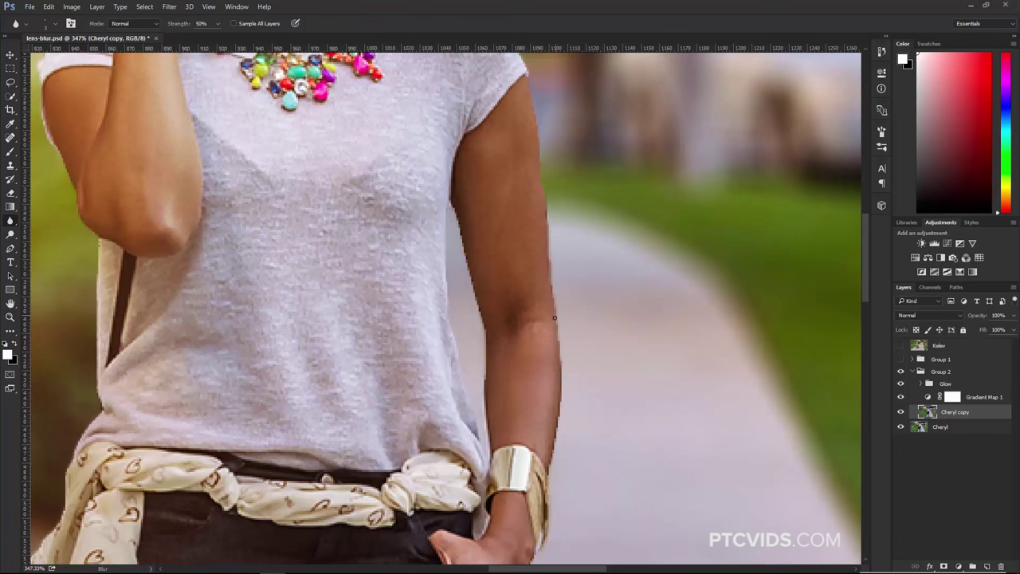